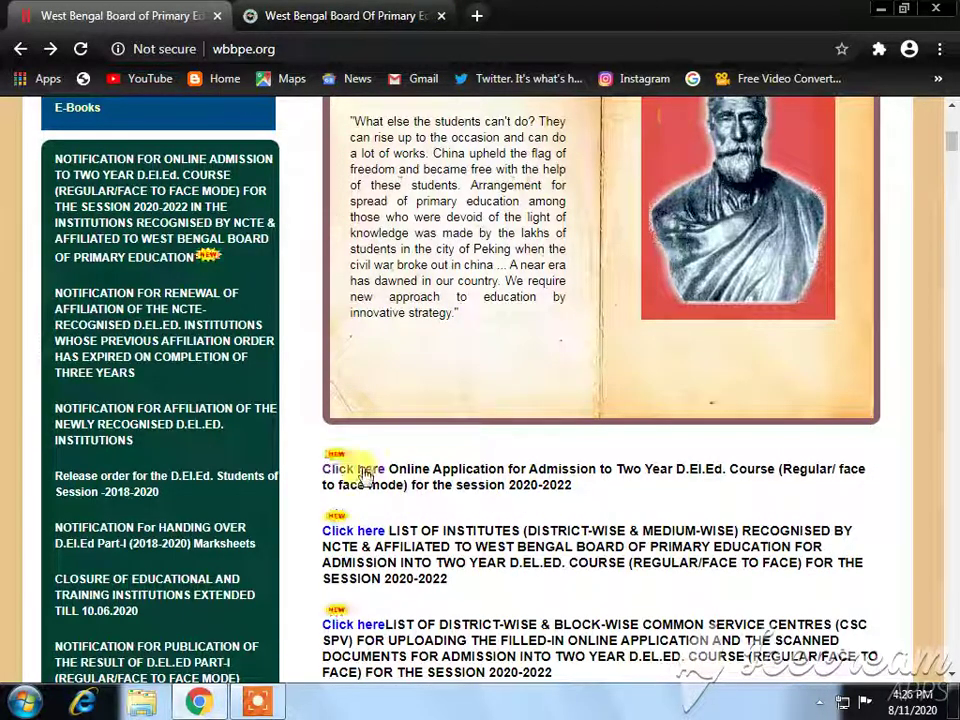
Step: Open the online application form for the D.El.Ed. course from the board's admission website
click(355, 18)
scroll(452, 500, up, 2)
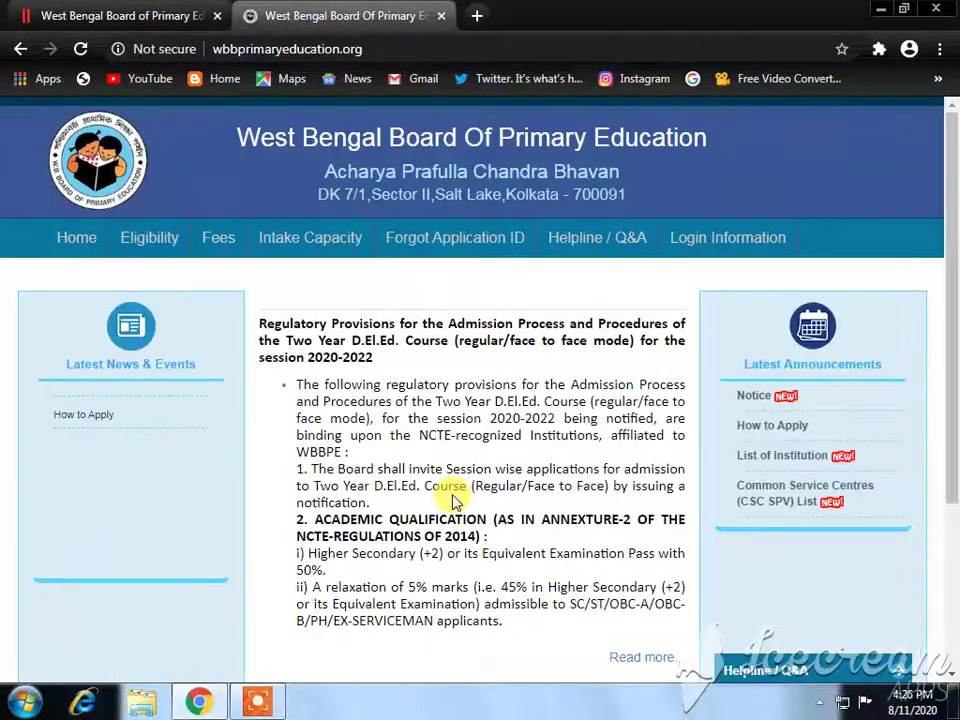
scroll(321, 514, down, 2)
scroll(296, 377, up, 2)
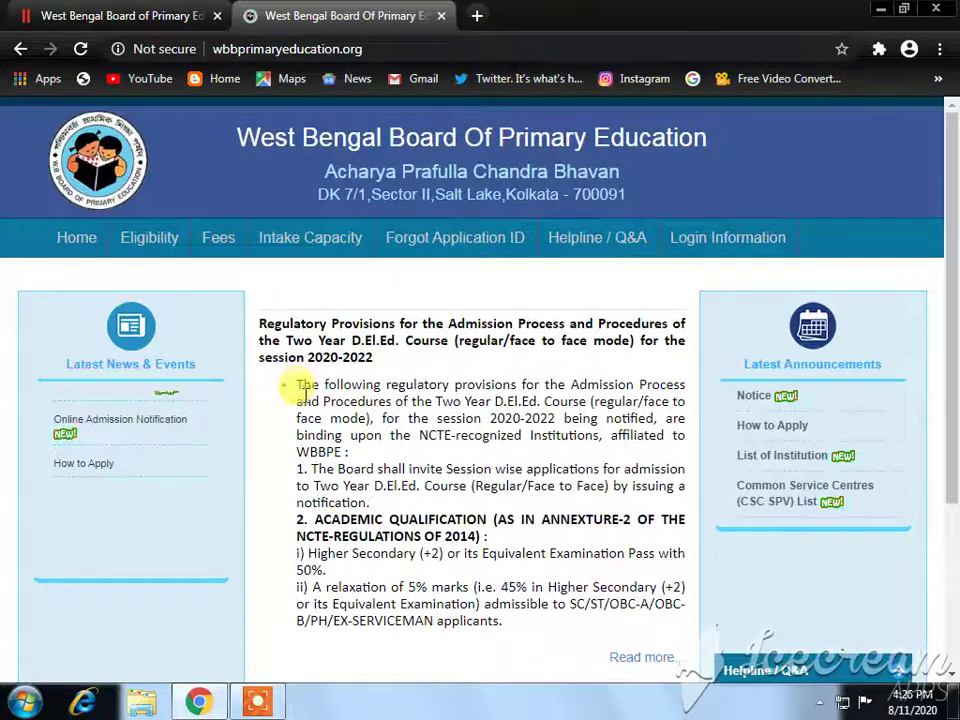
scroll(360, 572, down, 3)
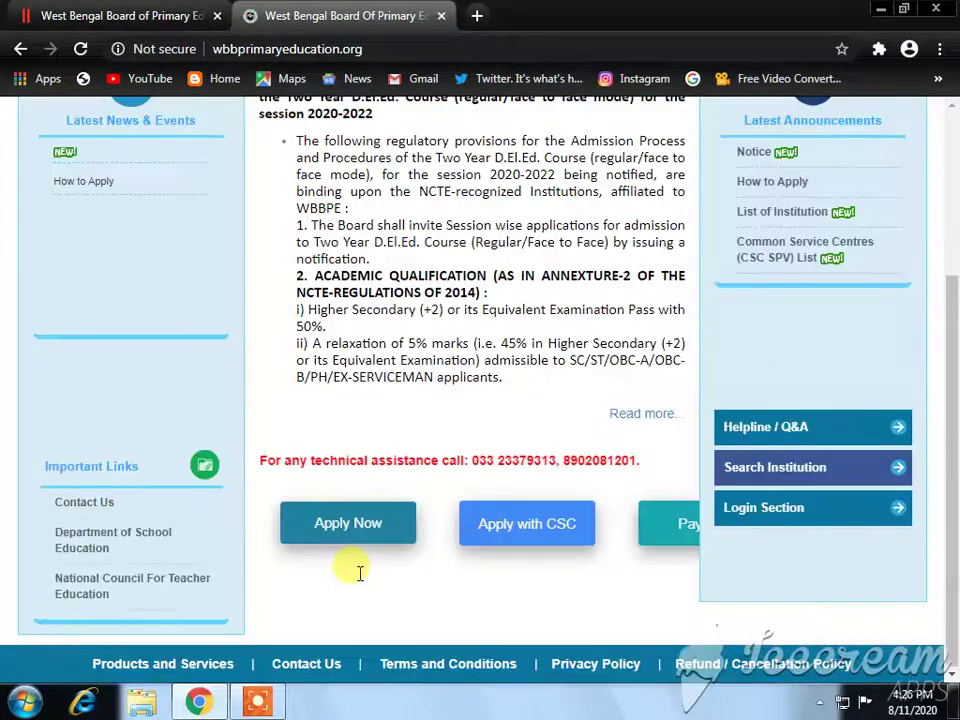
click(360, 521)
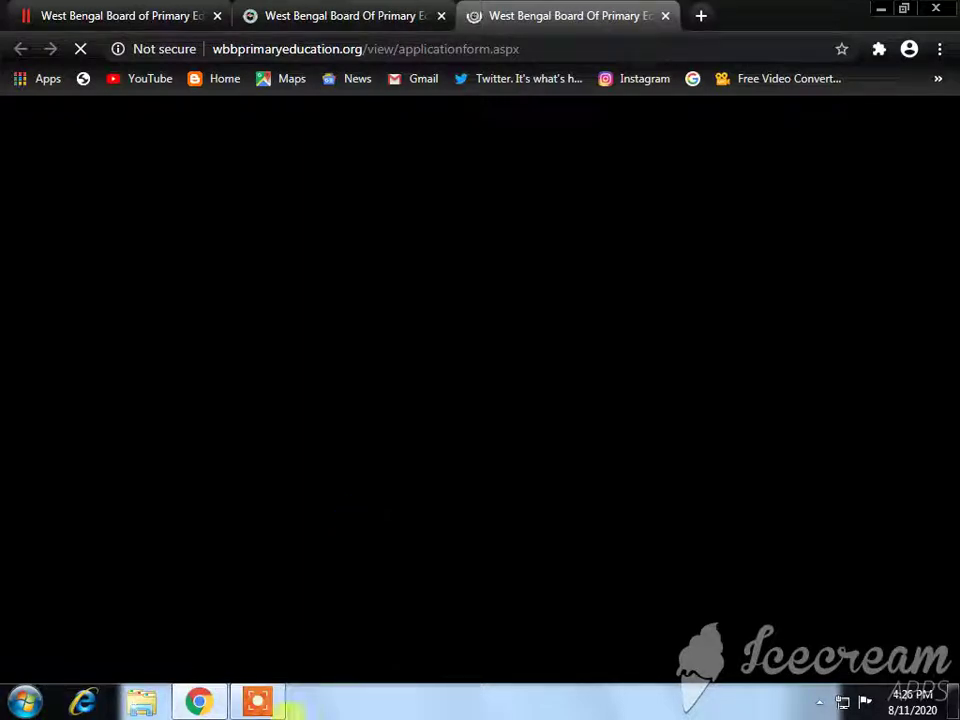
click(273, 712)
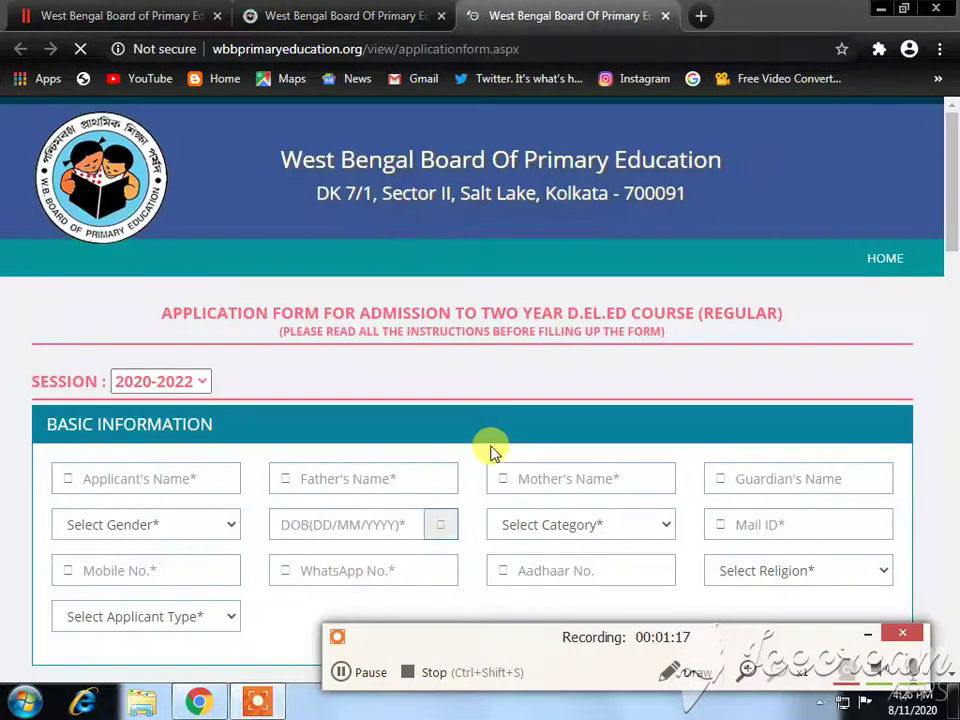
Step: Review the Basic Information fields, including the gender, date of birth, category and applicant type choices
drag(952, 213, 954, 246)
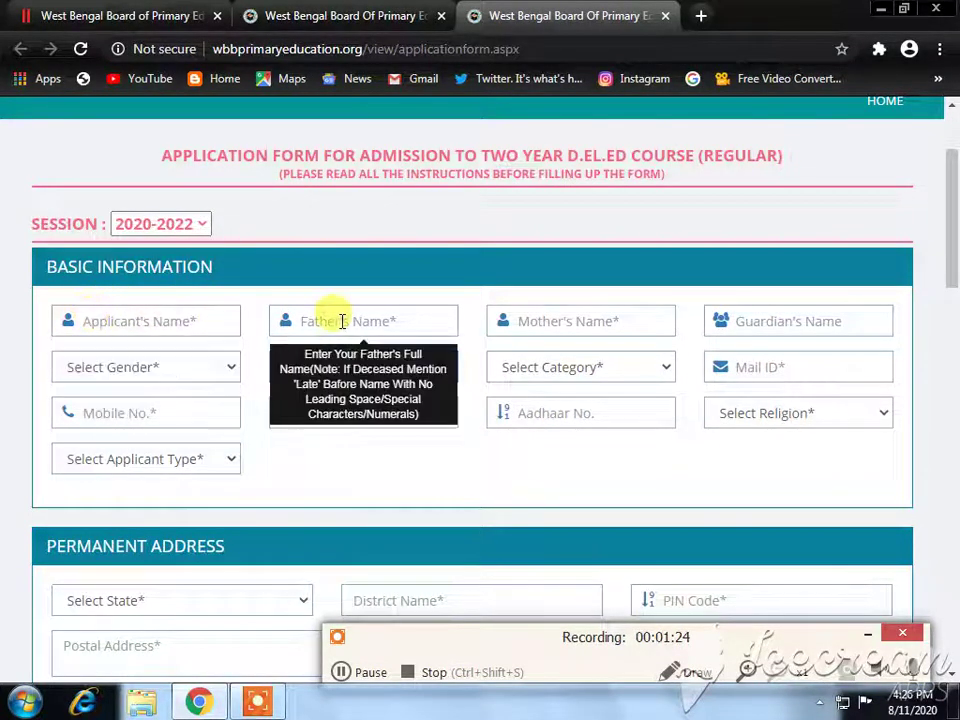
click(573, 321)
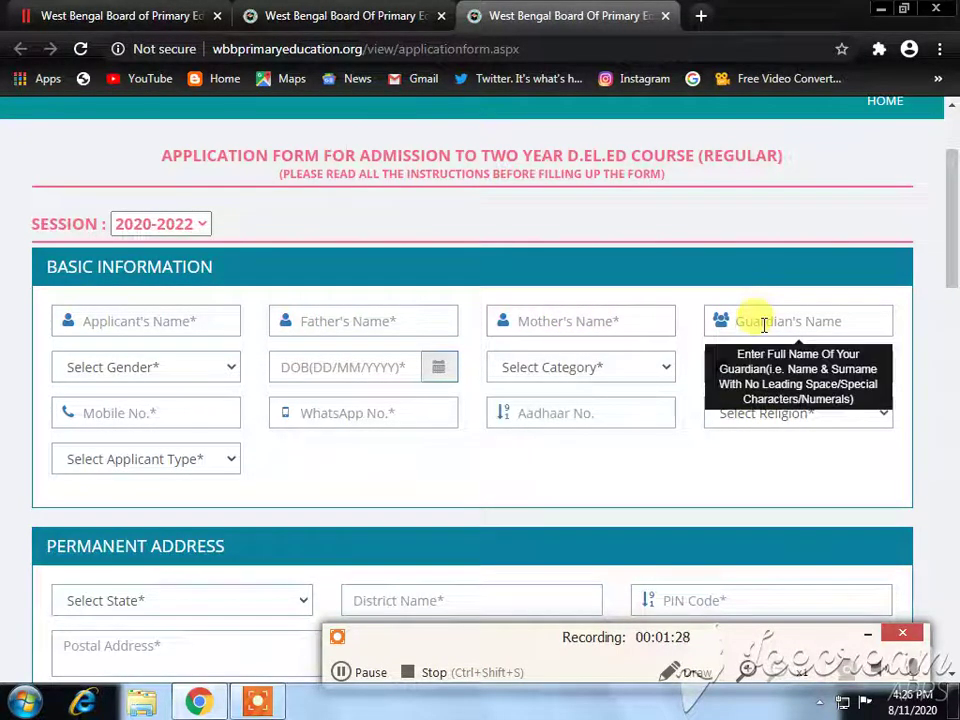
click(228, 370)
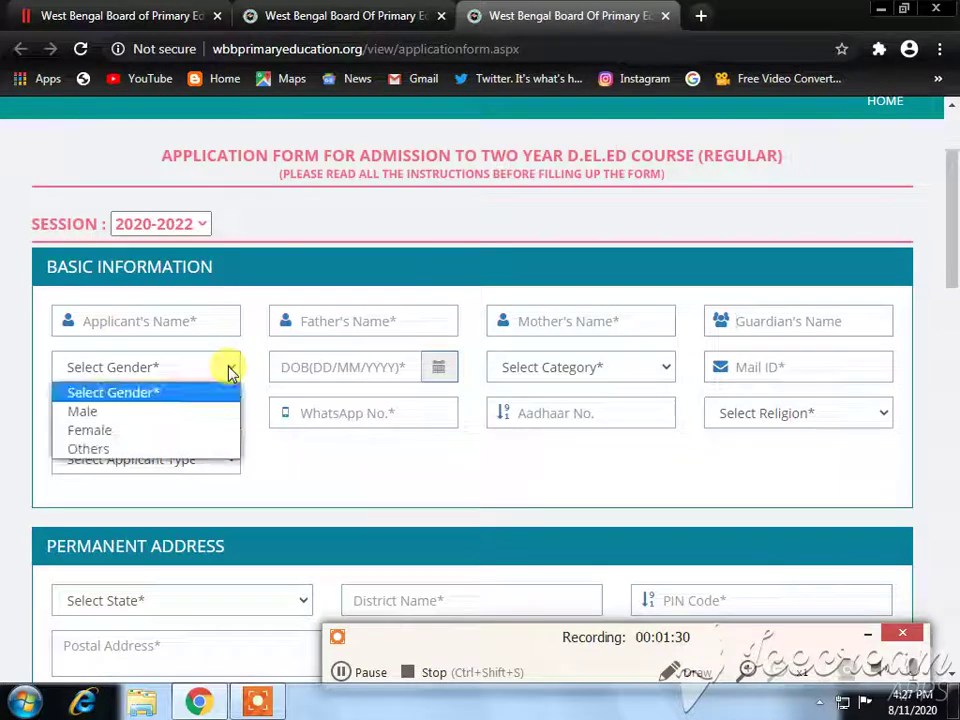
click(228, 370)
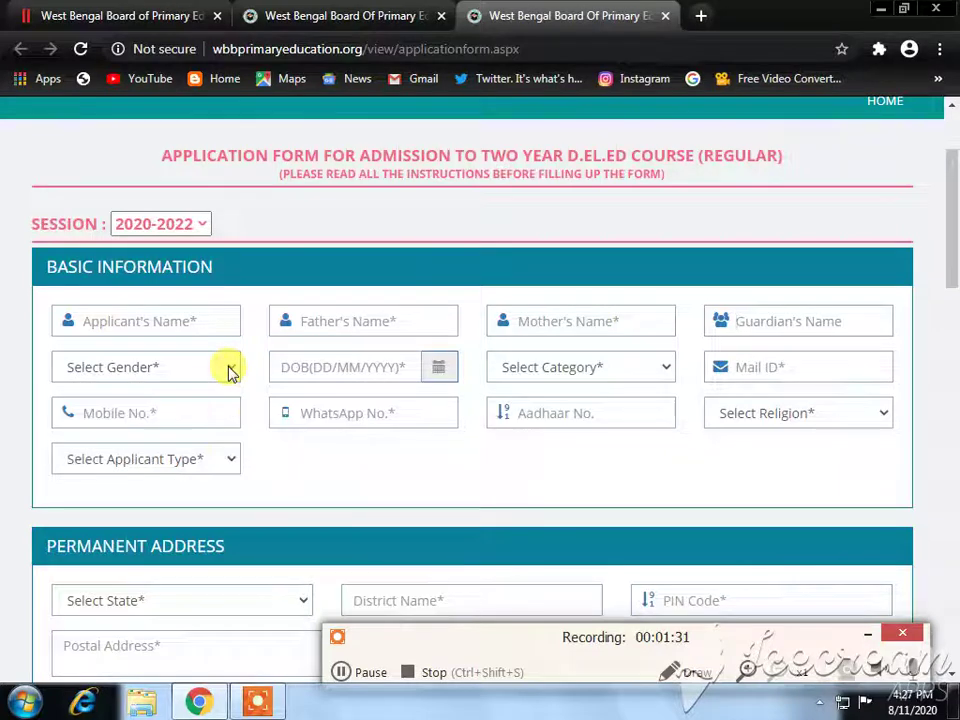
click(375, 366)
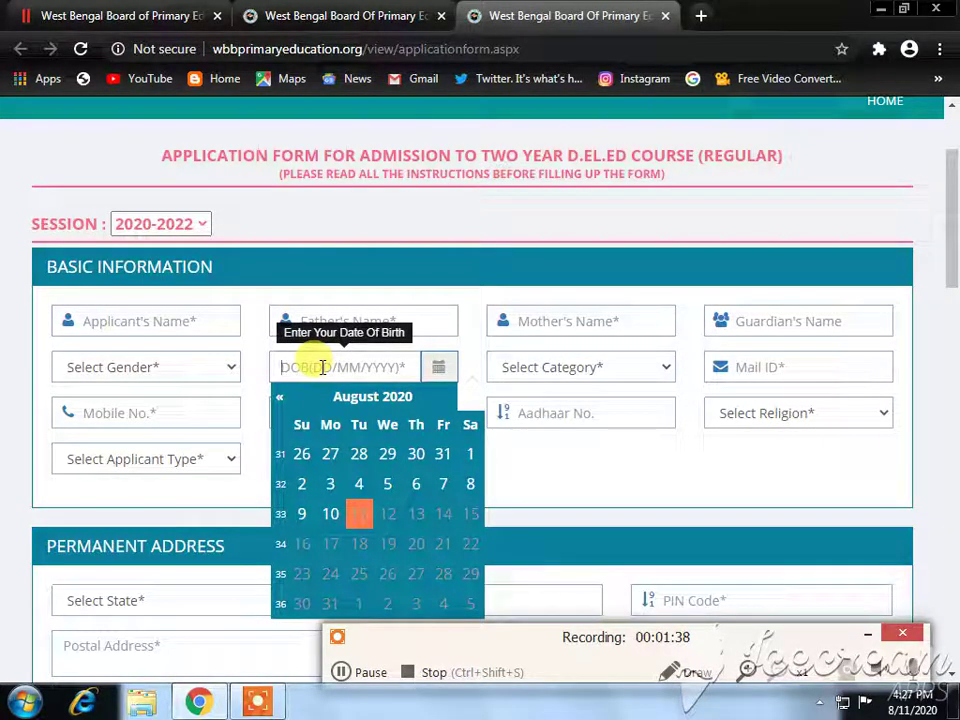
click(582, 374)
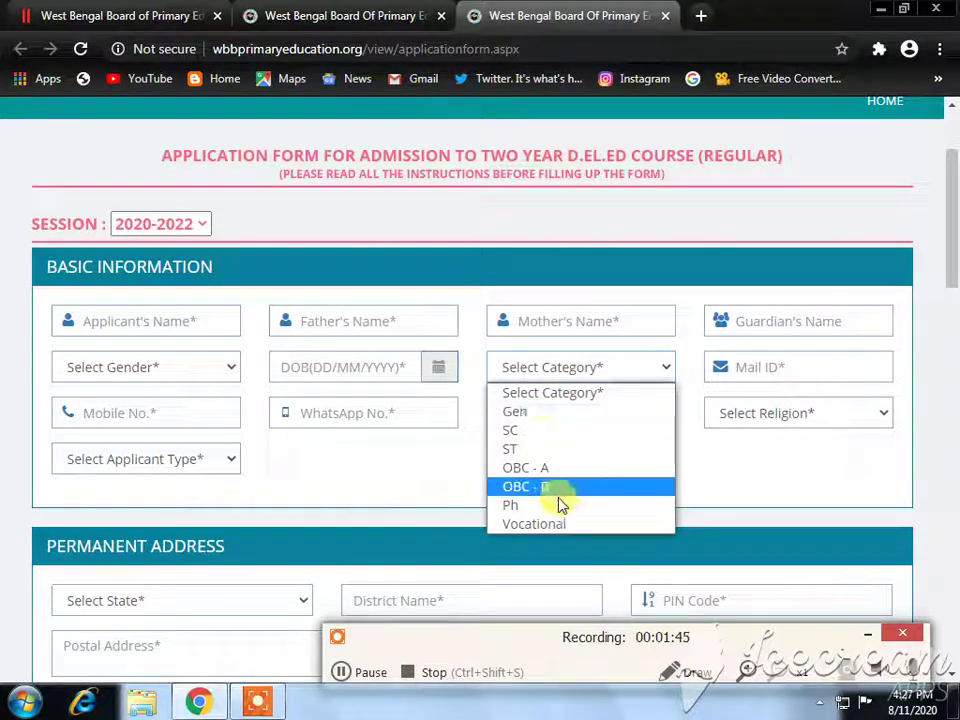
click(308, 470)
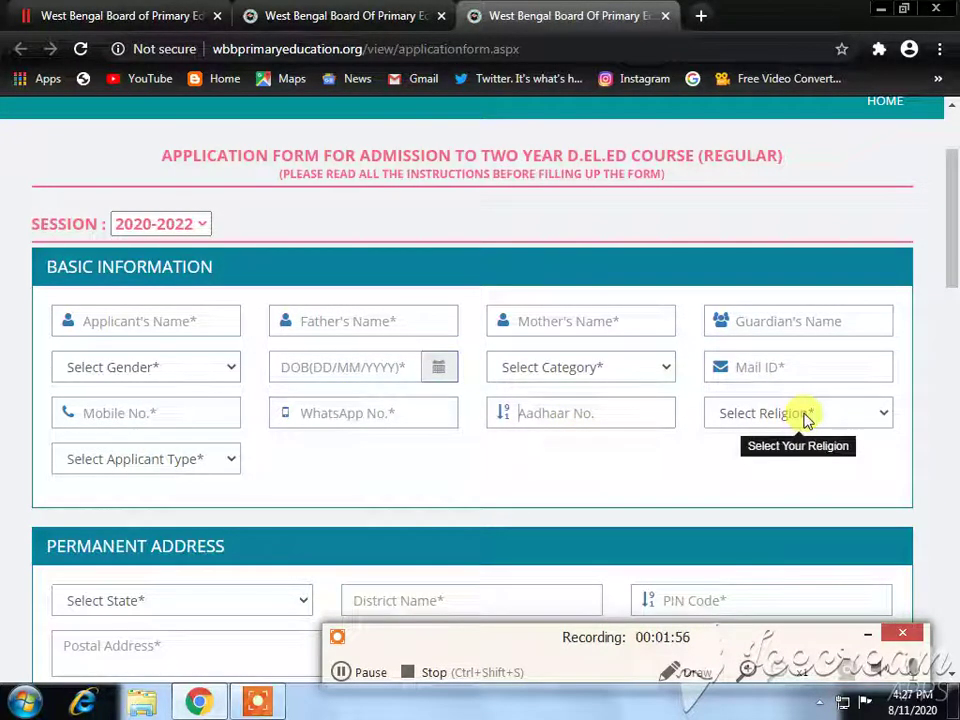
click(228, 462)
scroll(229, 463, down, 1)
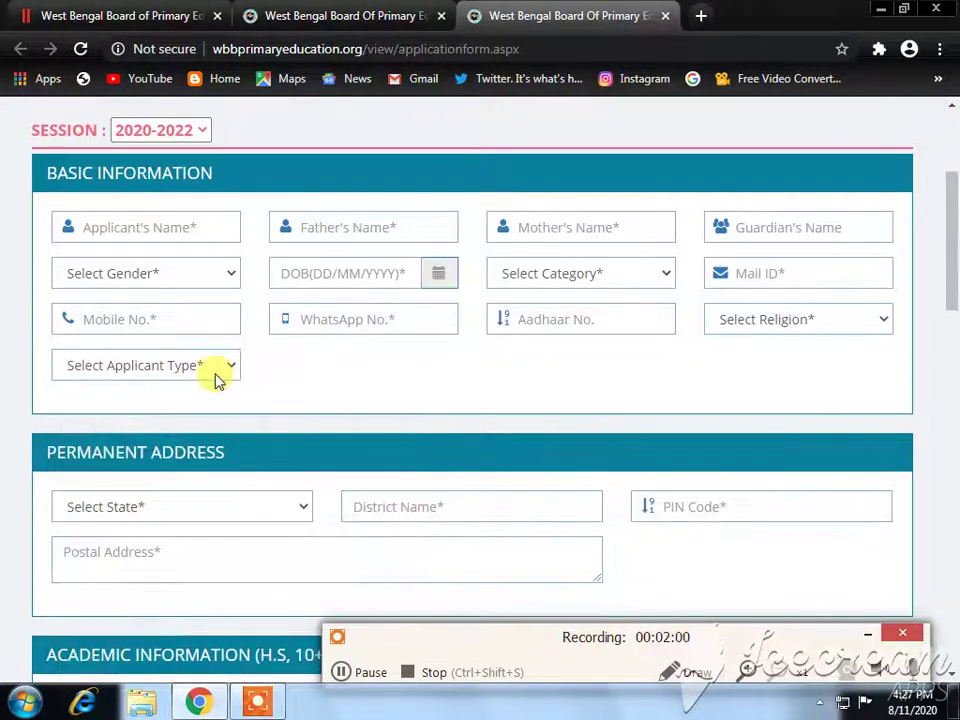
click(233, 372)
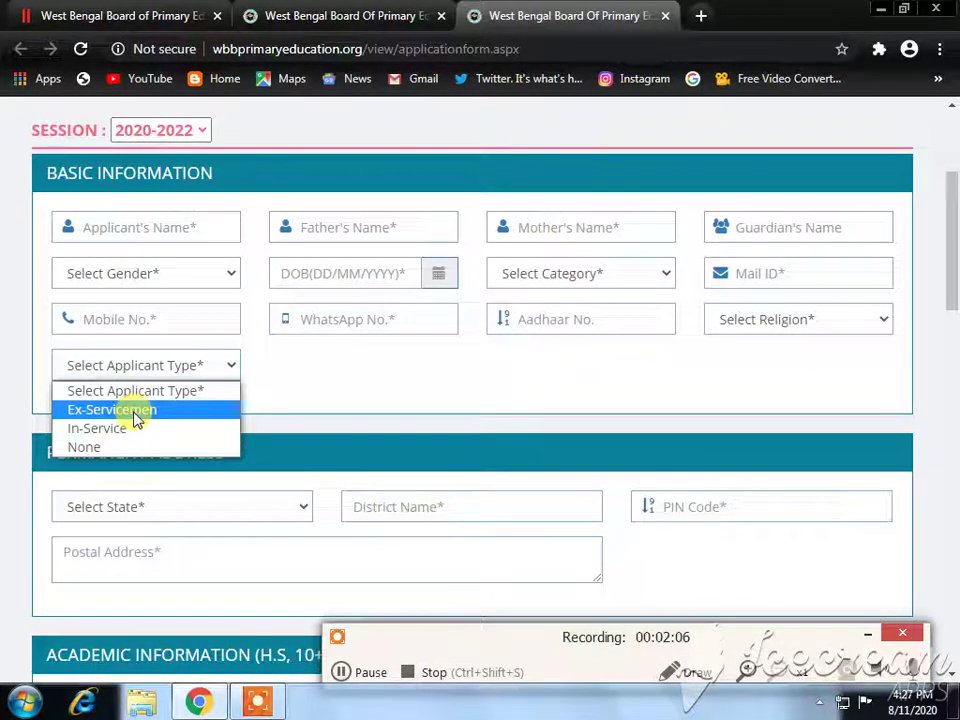
click(287, 376)
Step: Set the permanent address state to West Bengal and go through the district and PIN code fields
scroll(289, 382, down, 3)
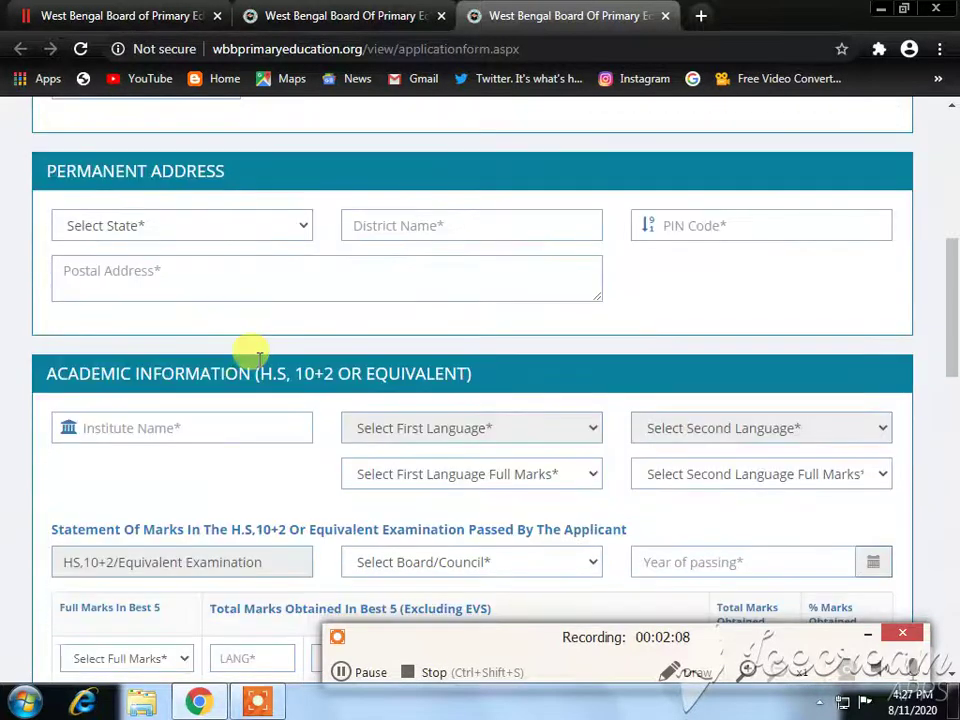
click(306, 226)
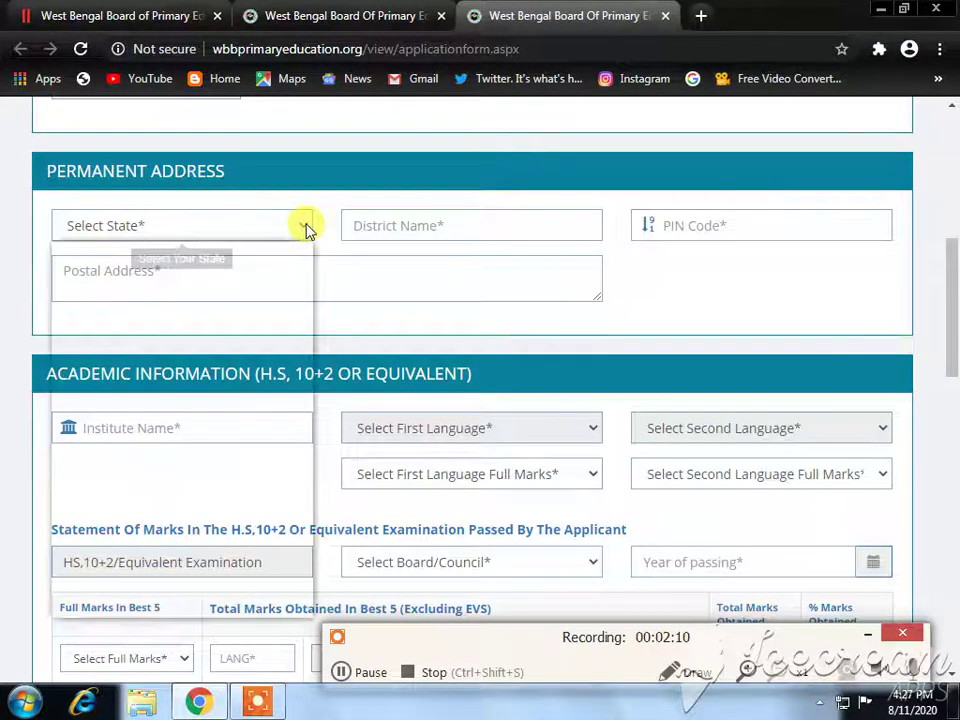
scroll(180, 500, down, 5)
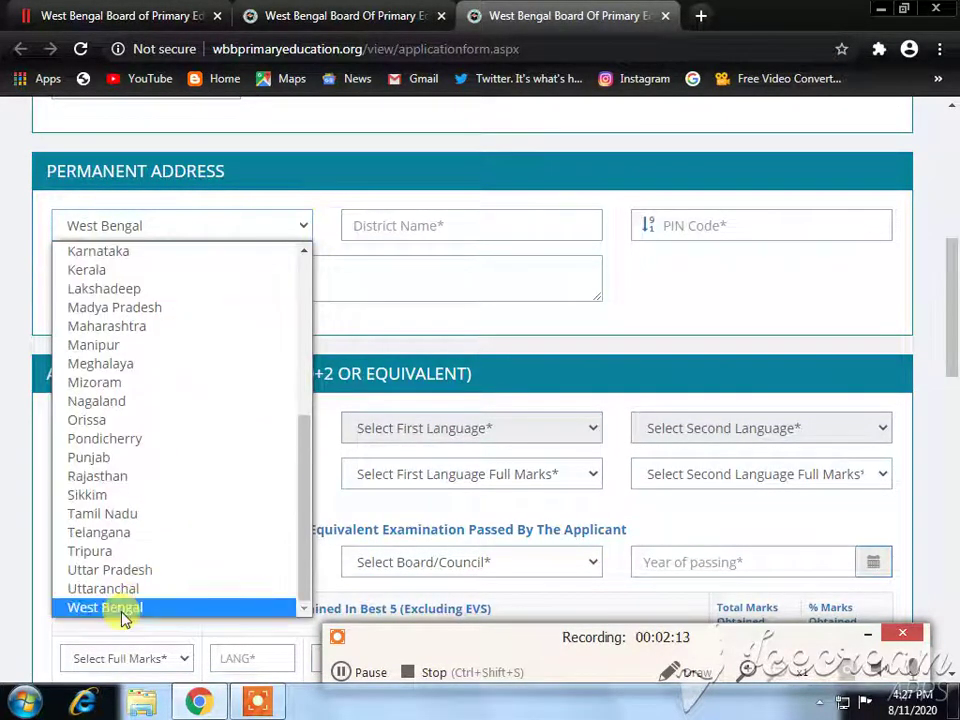
click(122, 611)
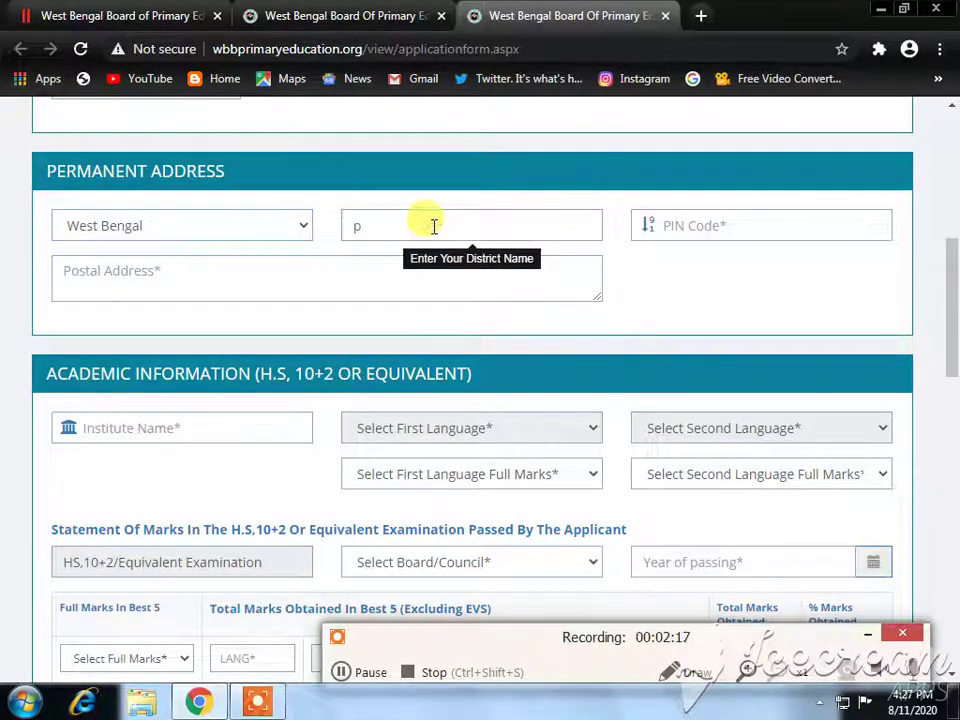
click(671, 221)
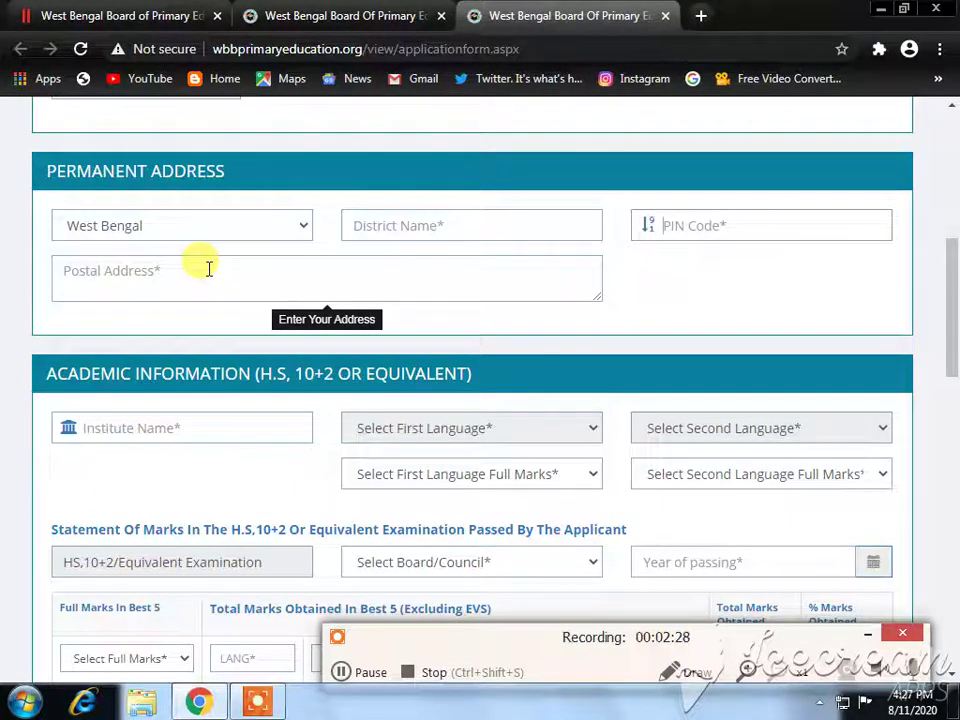
Step: Examine the full marks options for the first and second languages in the Academic Information section
scroll(156, 321, down, 1)
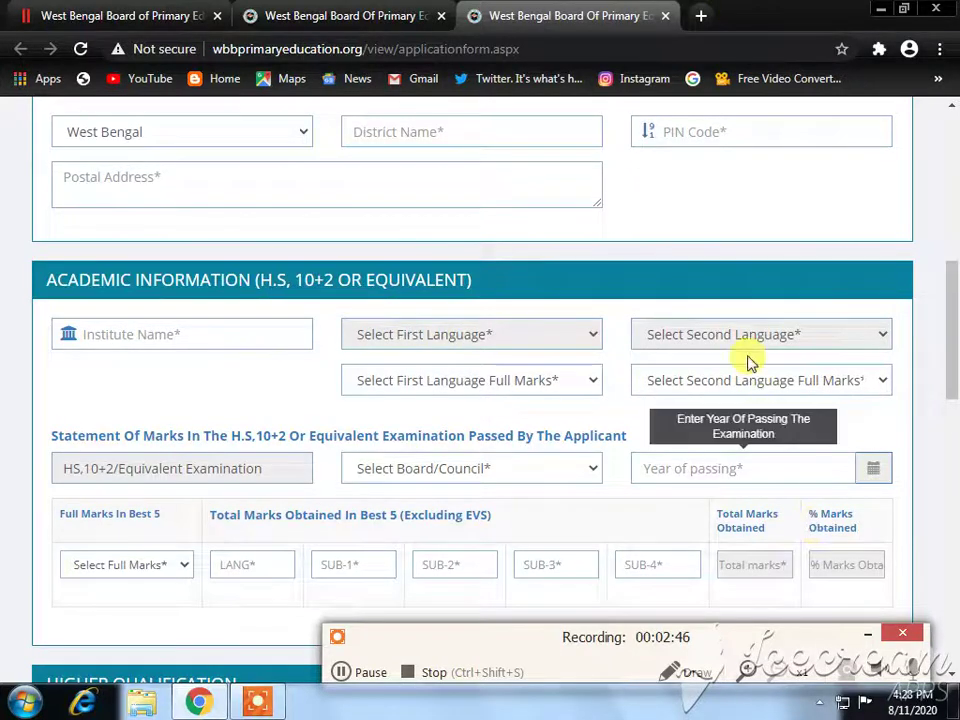
click(466, 386)
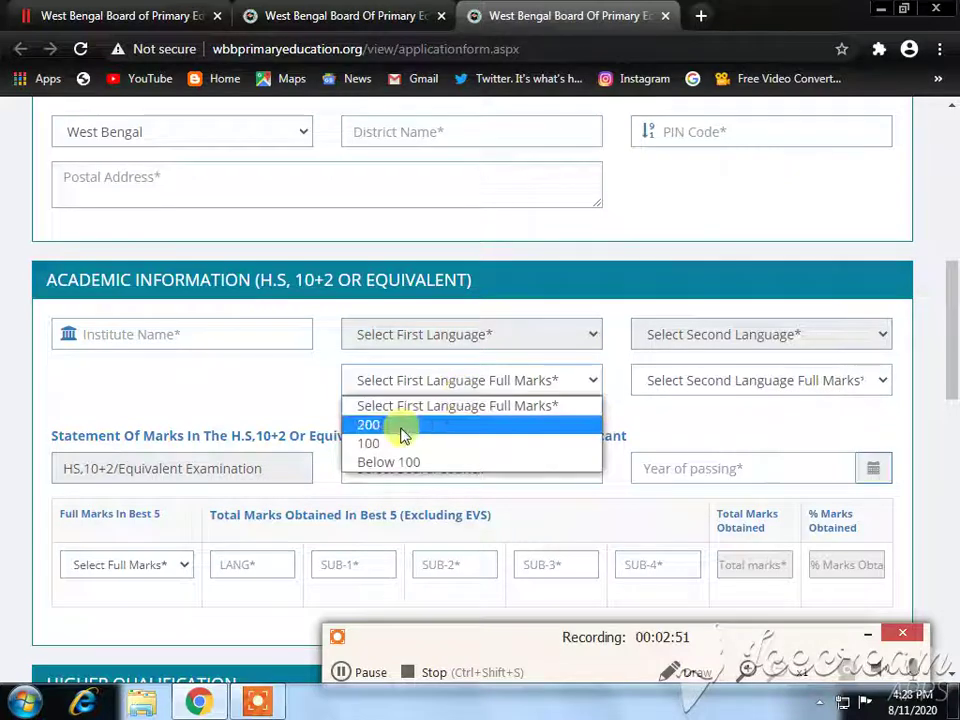
click(410, 460)
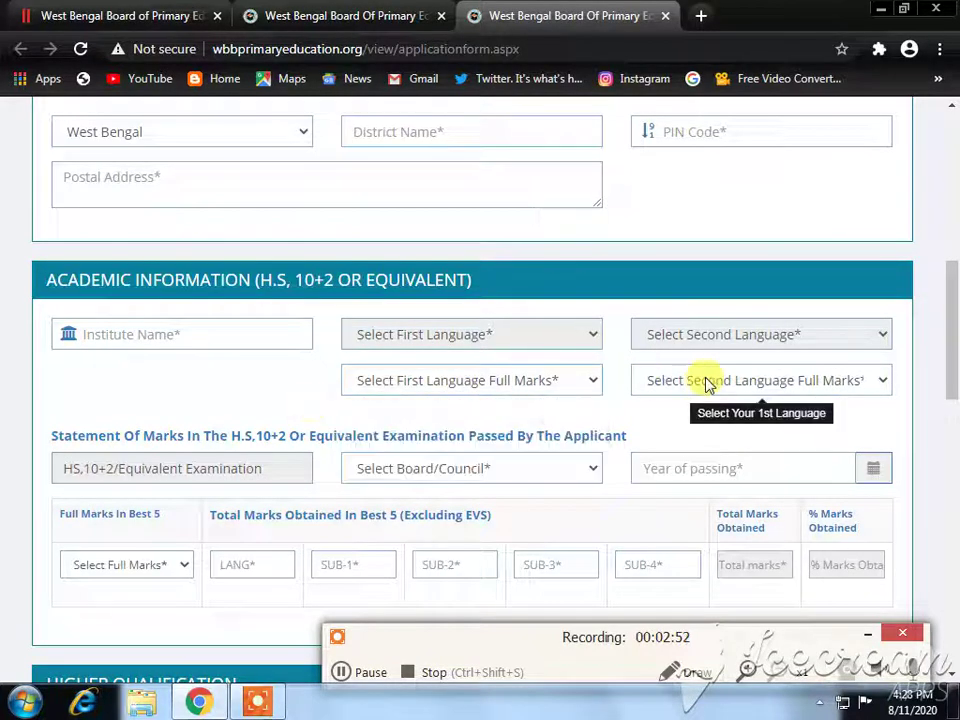
click(714, 386)
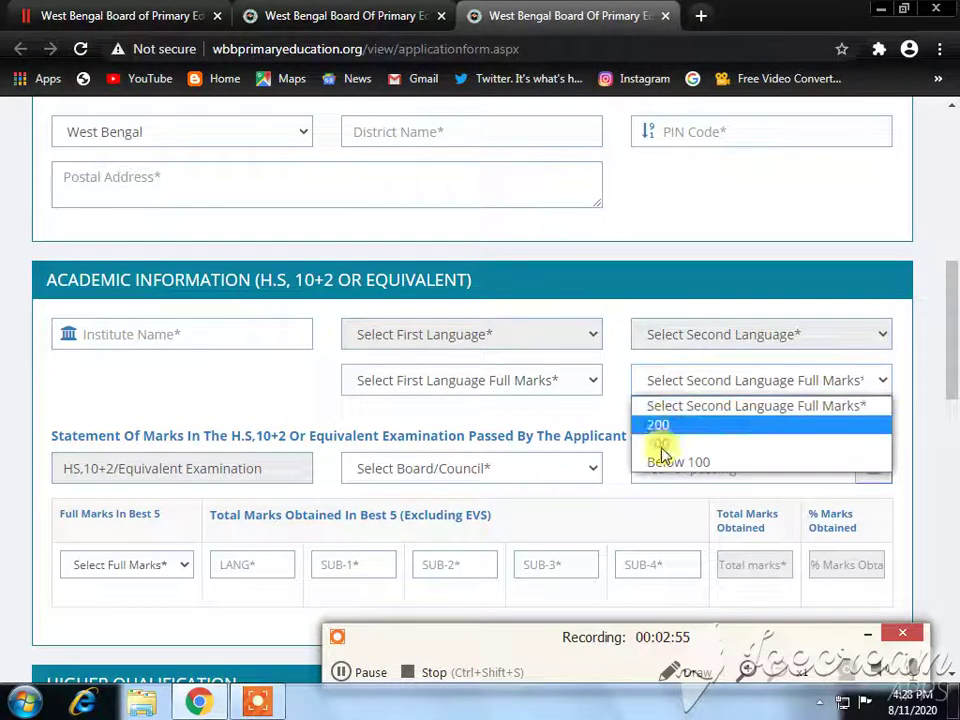
click(270, 360)
Step: Select West Bengal Council of Higher Secondary Education as the board and open the year of passing choices
scroll(381, 375, down, 2)
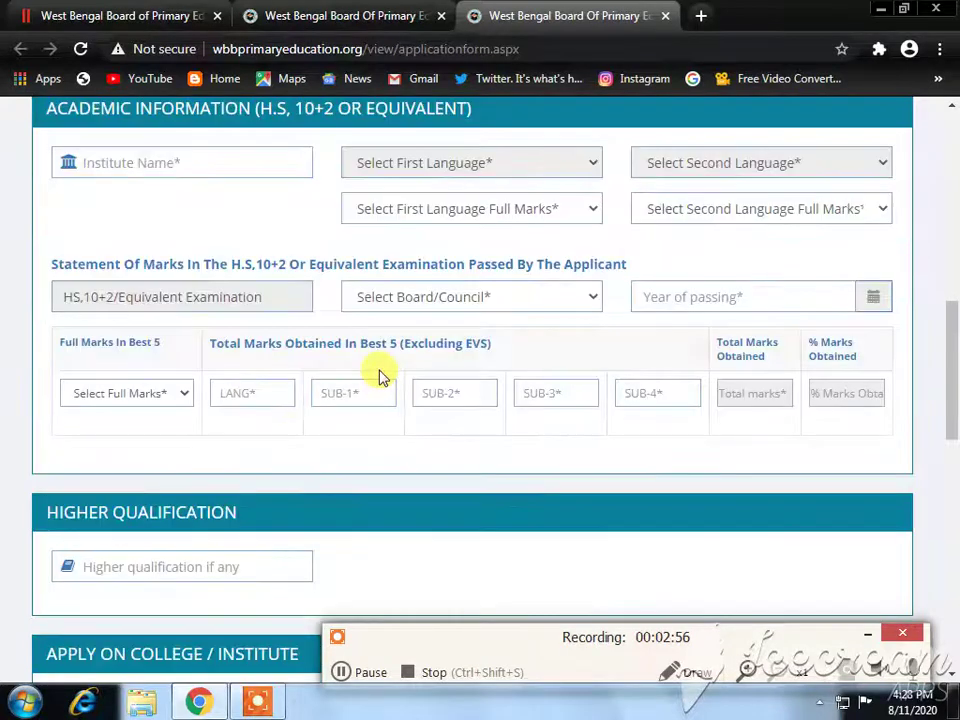
click(425, 285)
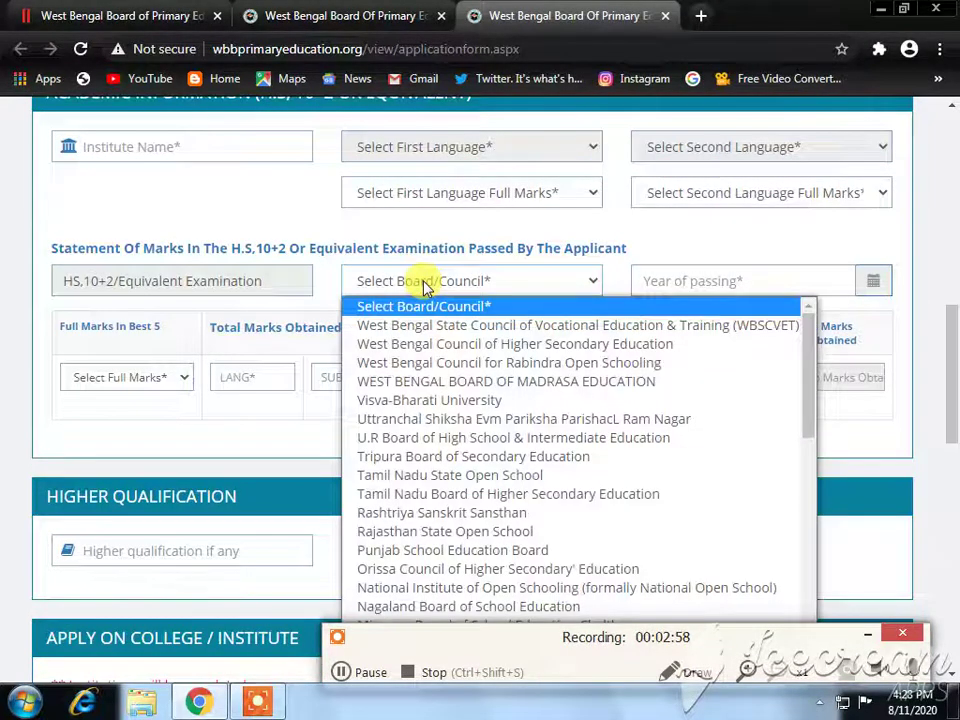
click(572, 346)
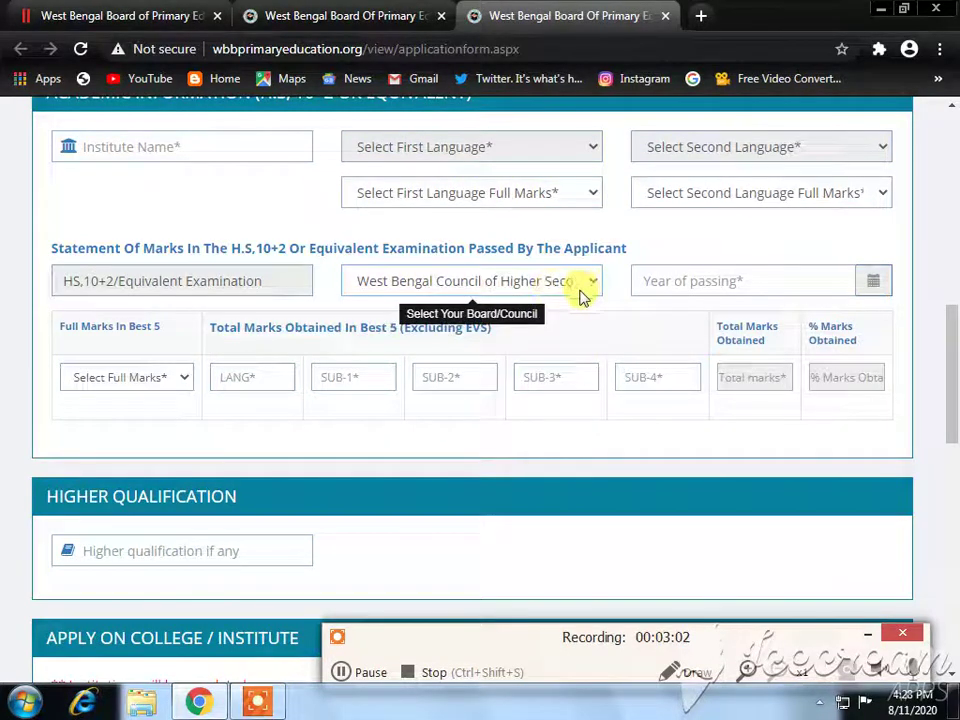
click(705, 281)
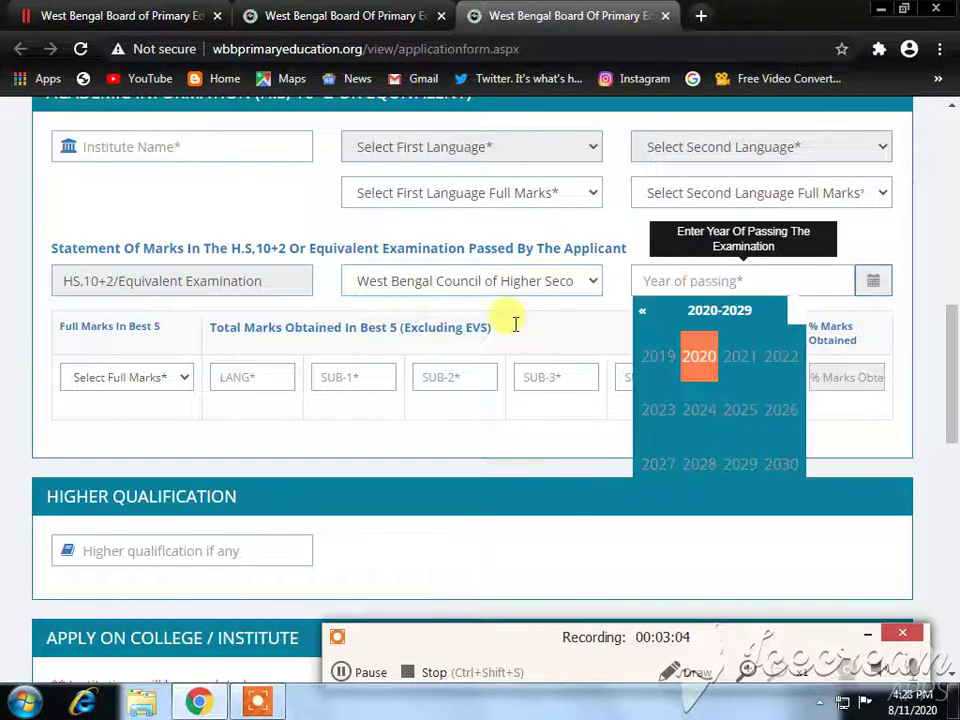
Step: Set the full marks in best five to 1000 and accept the eligibility notice
click(189, 381)
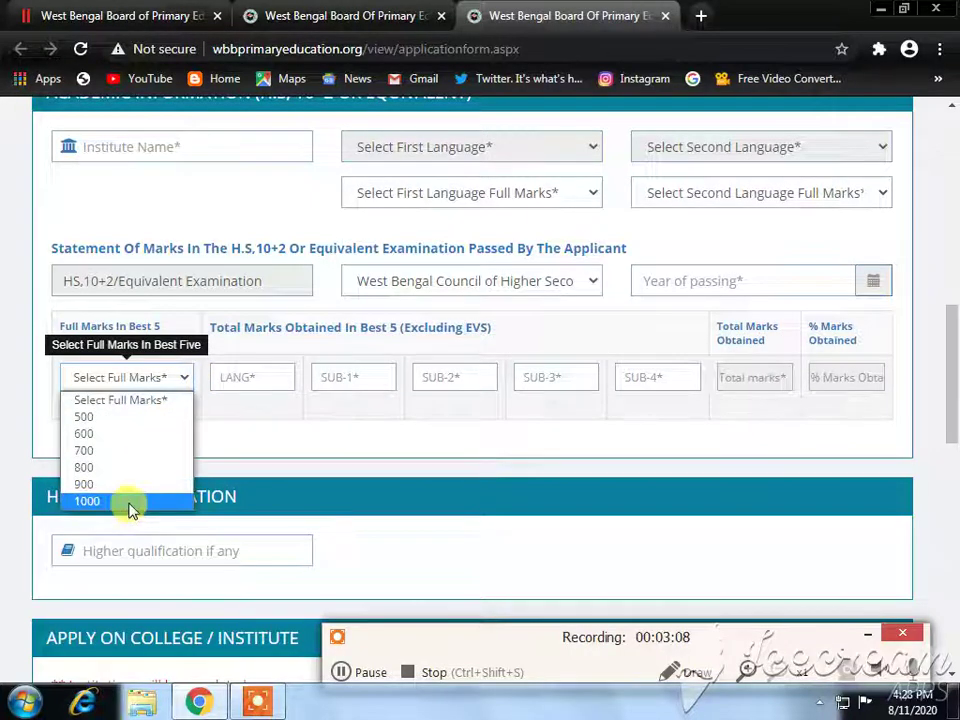
click(132, 501)
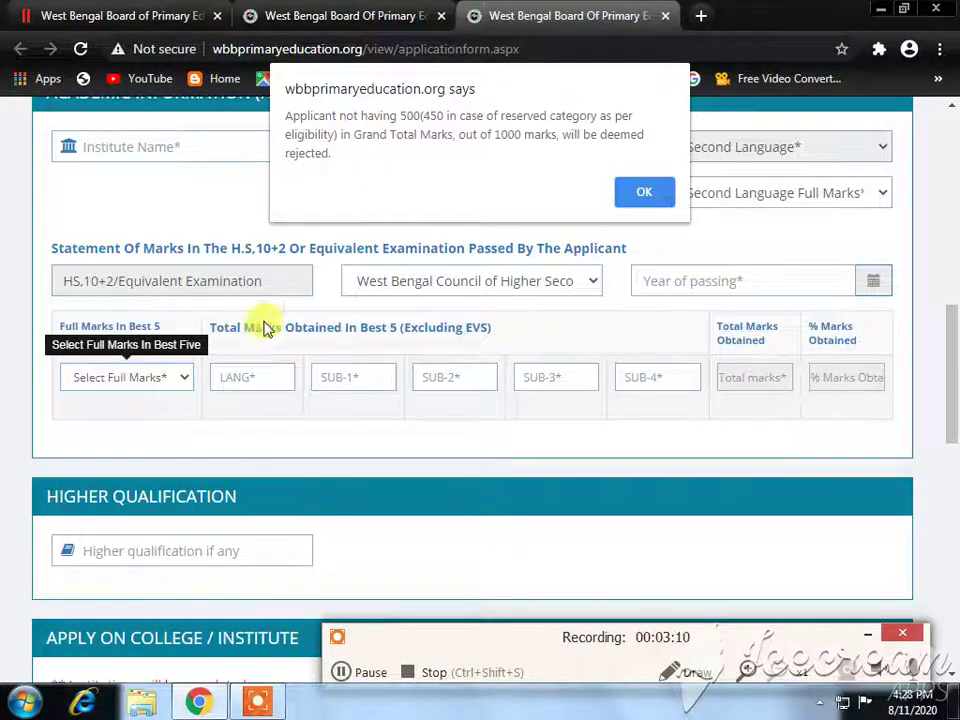
click(643, 190)
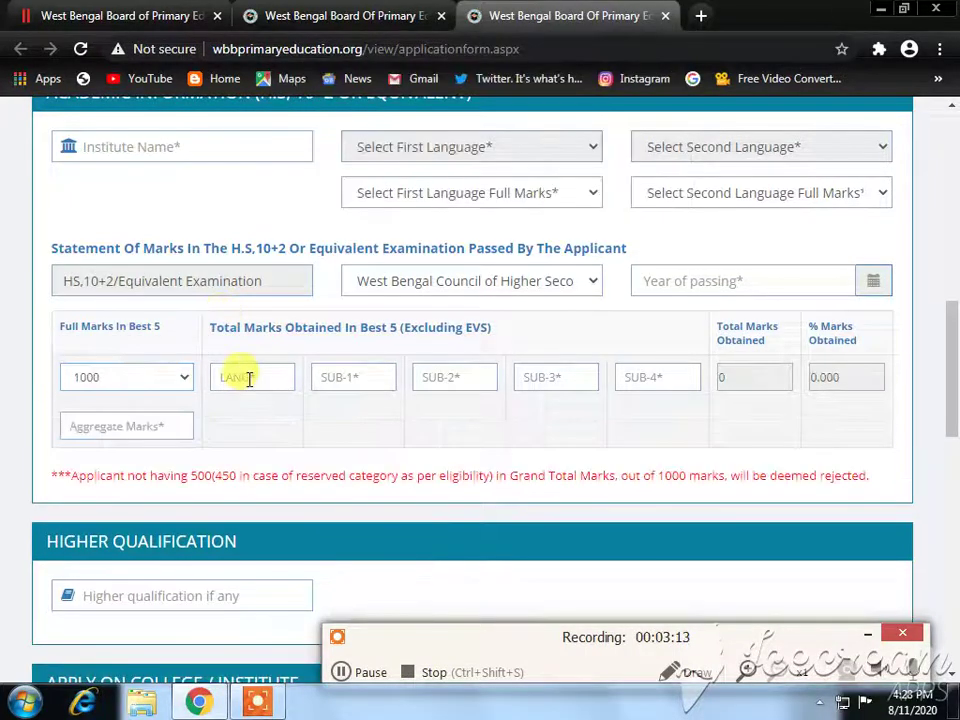
Step: Go through the language and subject fields for marks obtained in the best five subjects
click(249, 377)
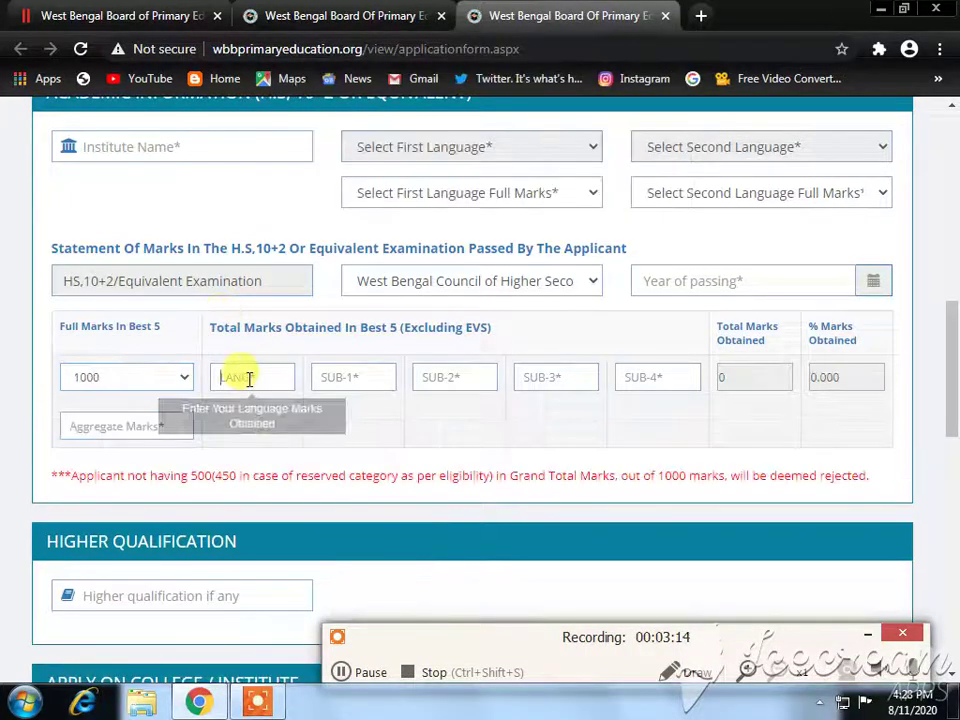
click(354, 377)
click(453, 377)
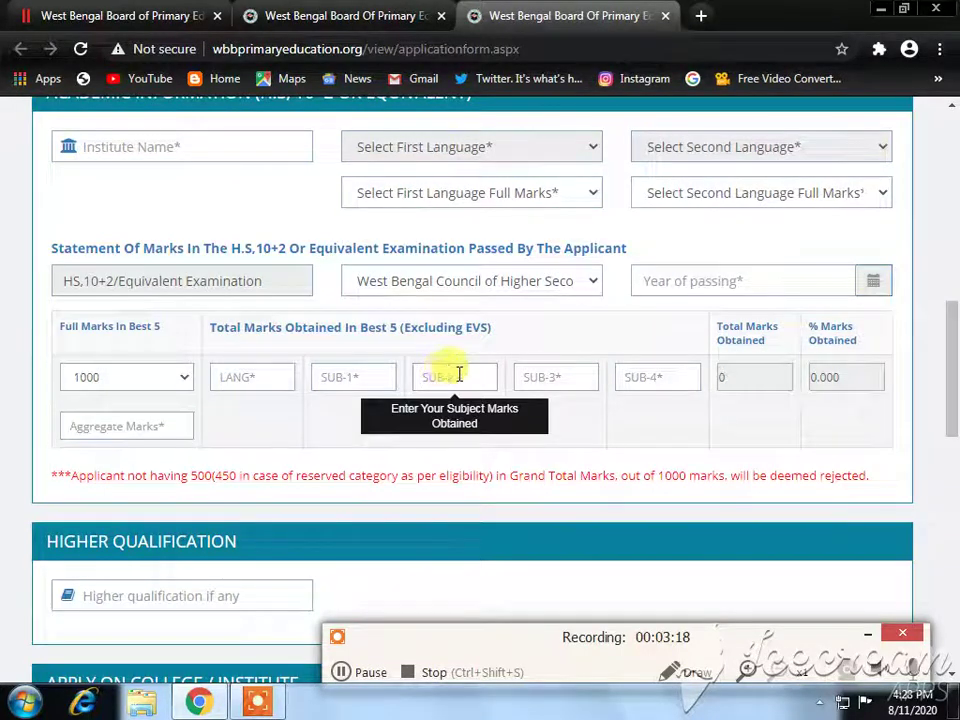
click(553, 377)
click(641, 377)
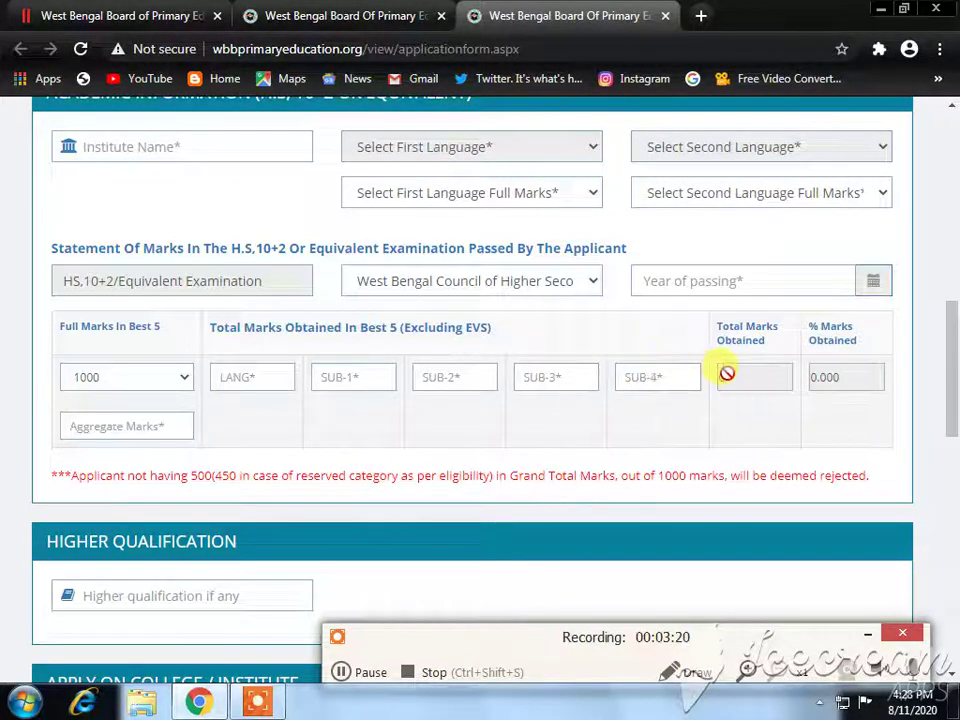
click(257, 377)
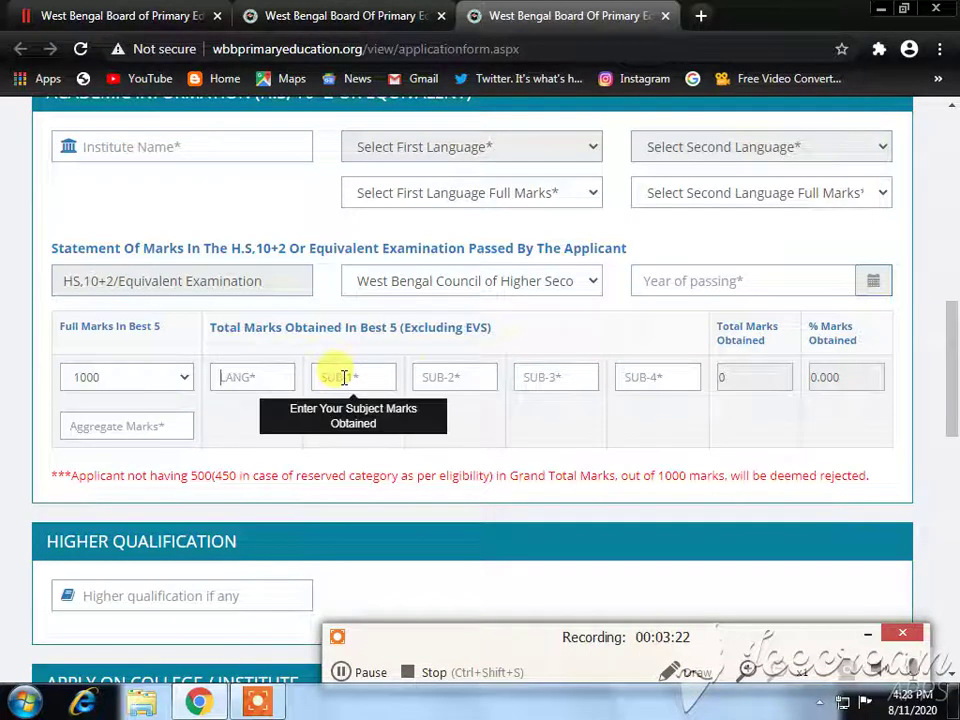
click(343, 377)
click(440, 377)
click(540, 377)
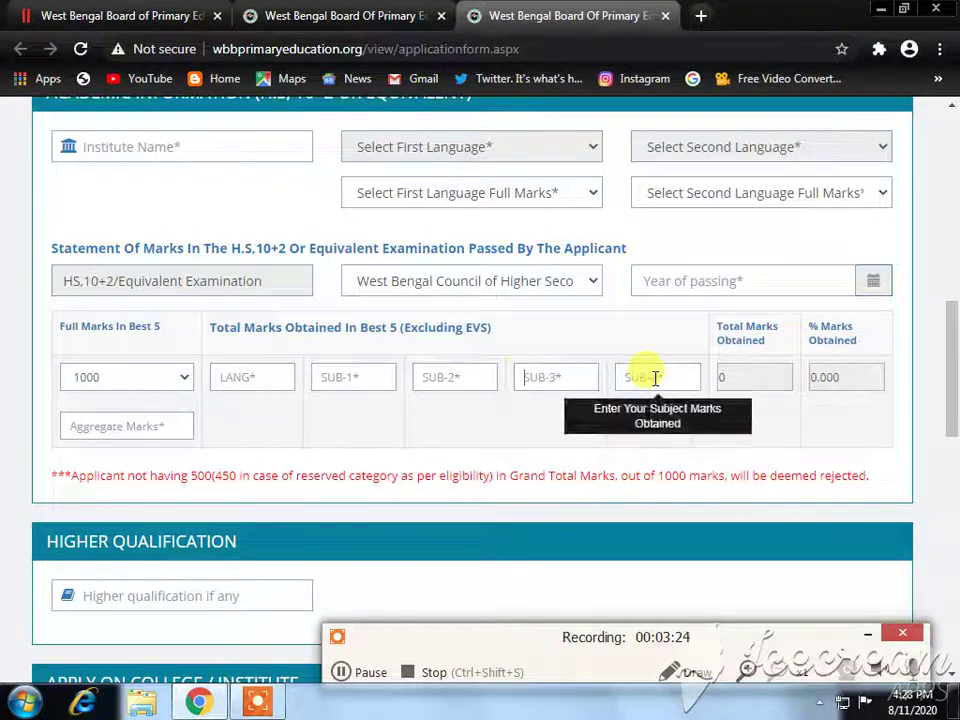
Step: Check the fourth subject's marks field, the total marks obtained field and the Higher Qualification section
click(652, 377)
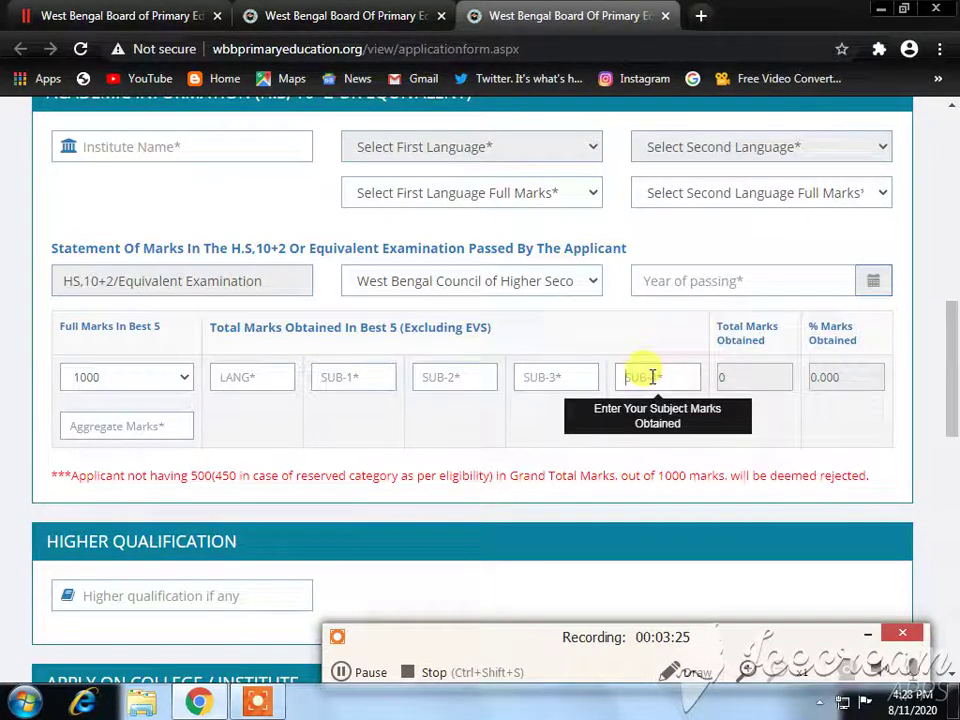
click(771, 381)
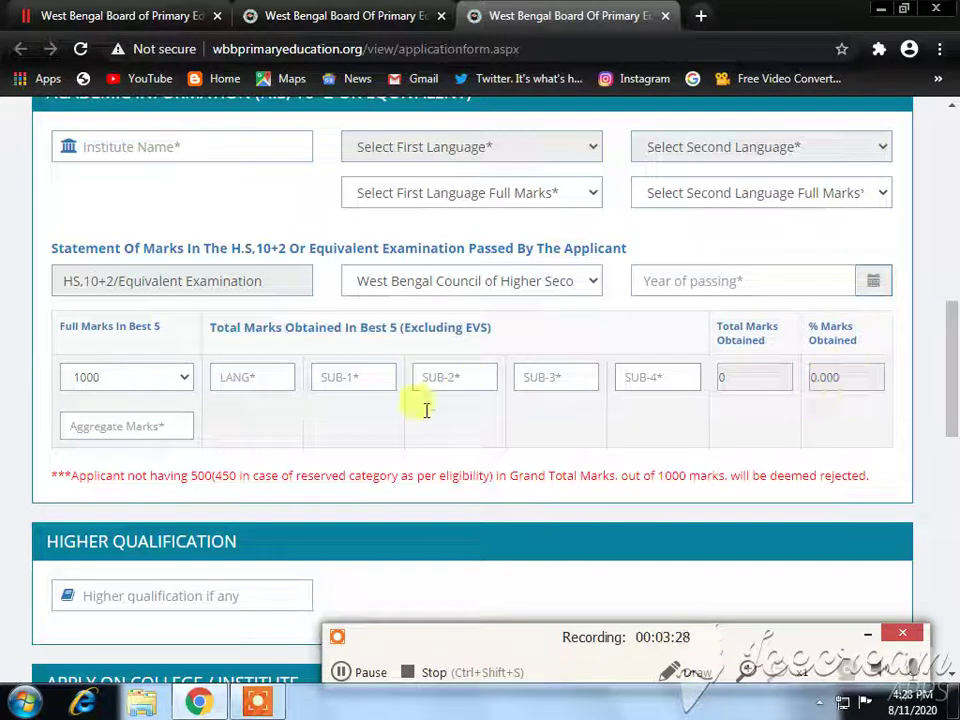
scroll(428, 418, down, 4)
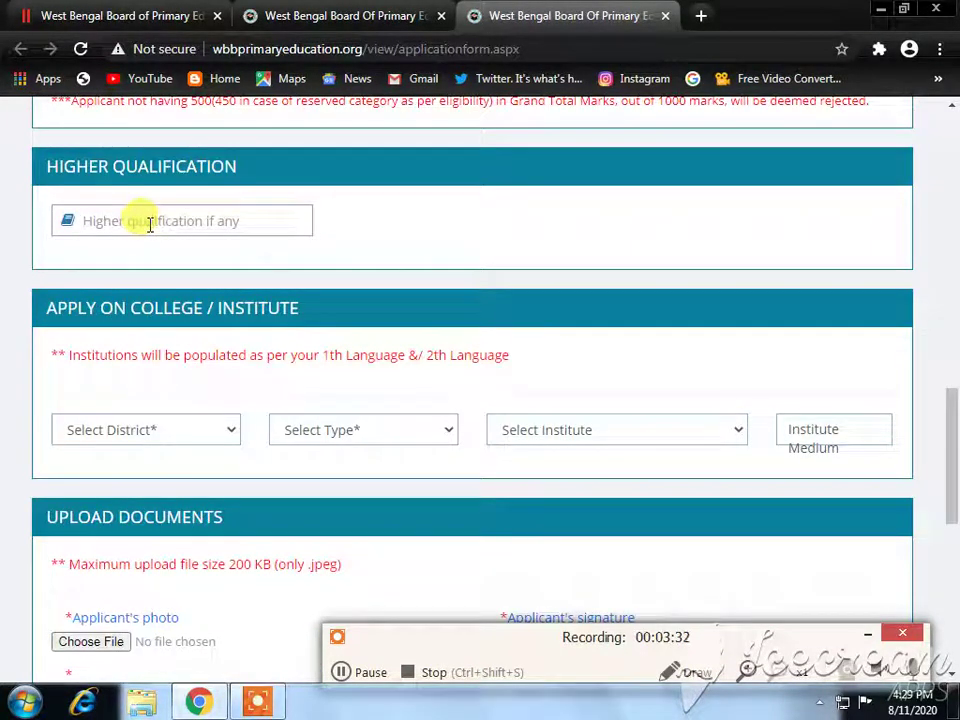
Step: Examine the district, type, institute and institute medium choices in the Apply on College / Institute section
scroll(150, 224, down, 2)
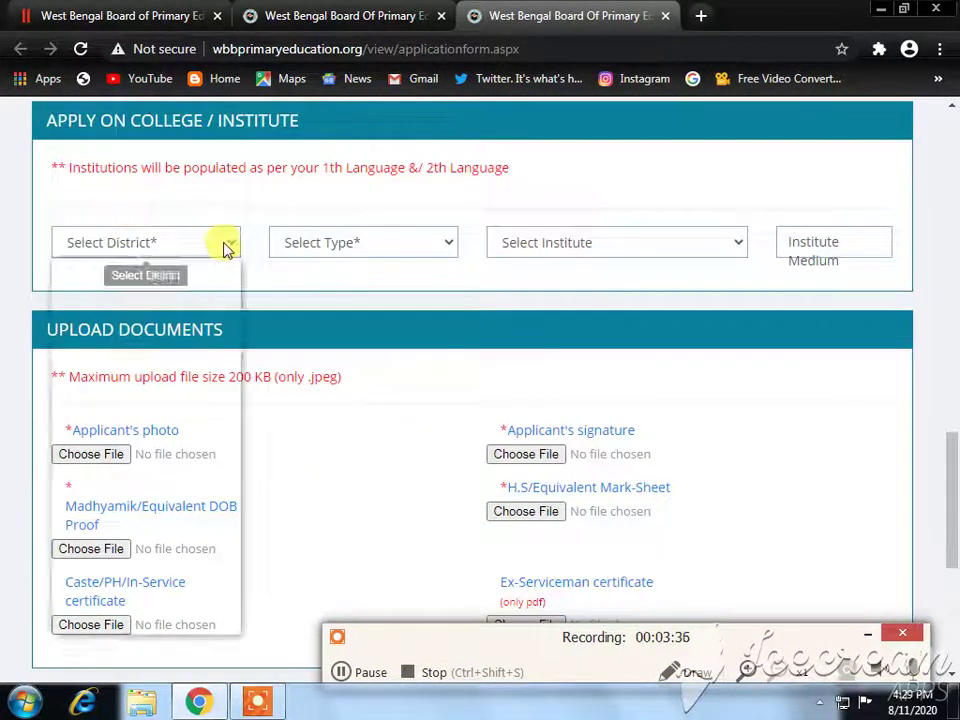
click(224, 247)
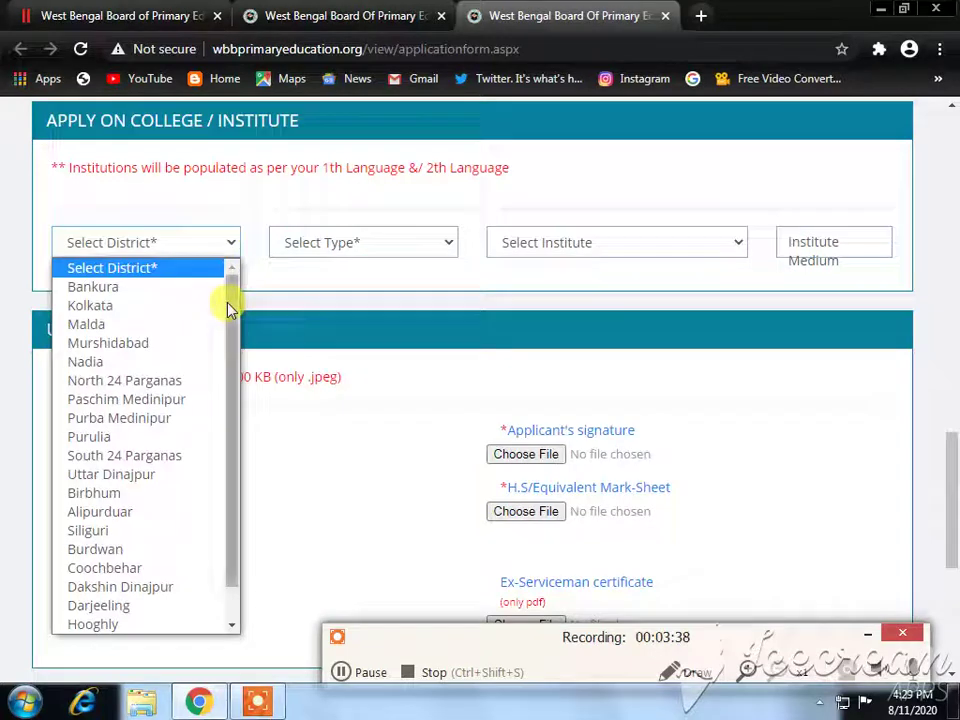
scroll(240, 396, down, 2)
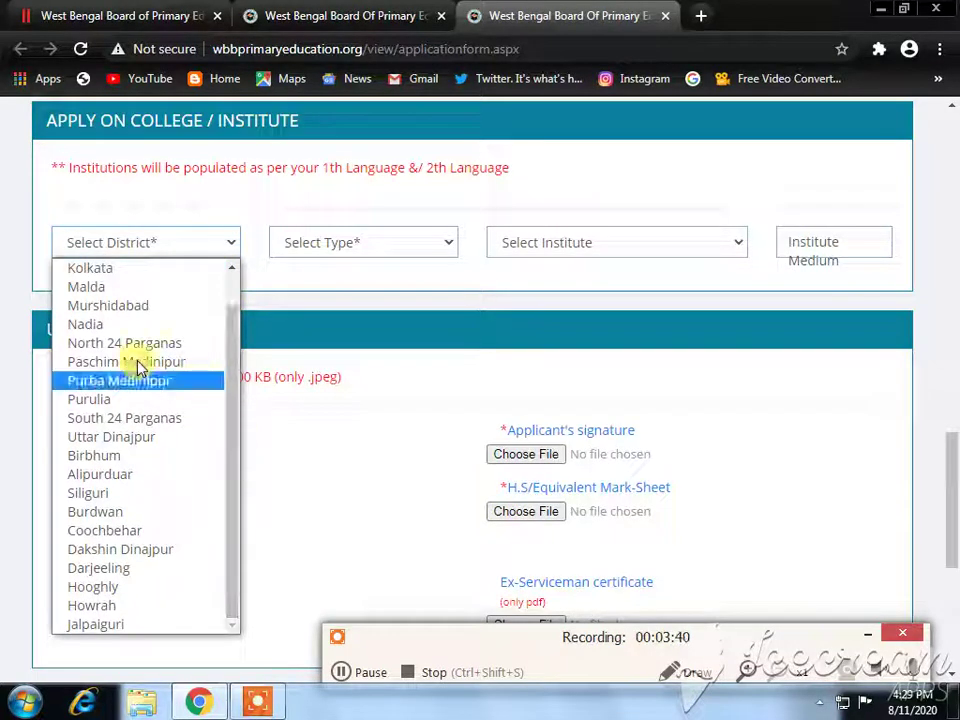
click(302, 279)
click(438, 243)
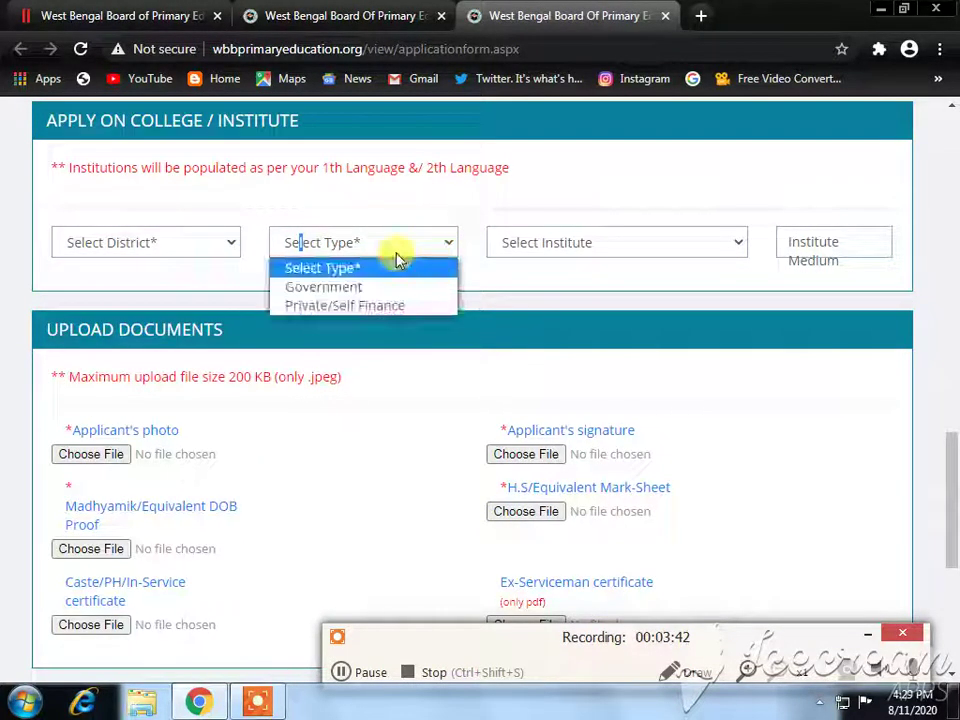
click(503, 297)
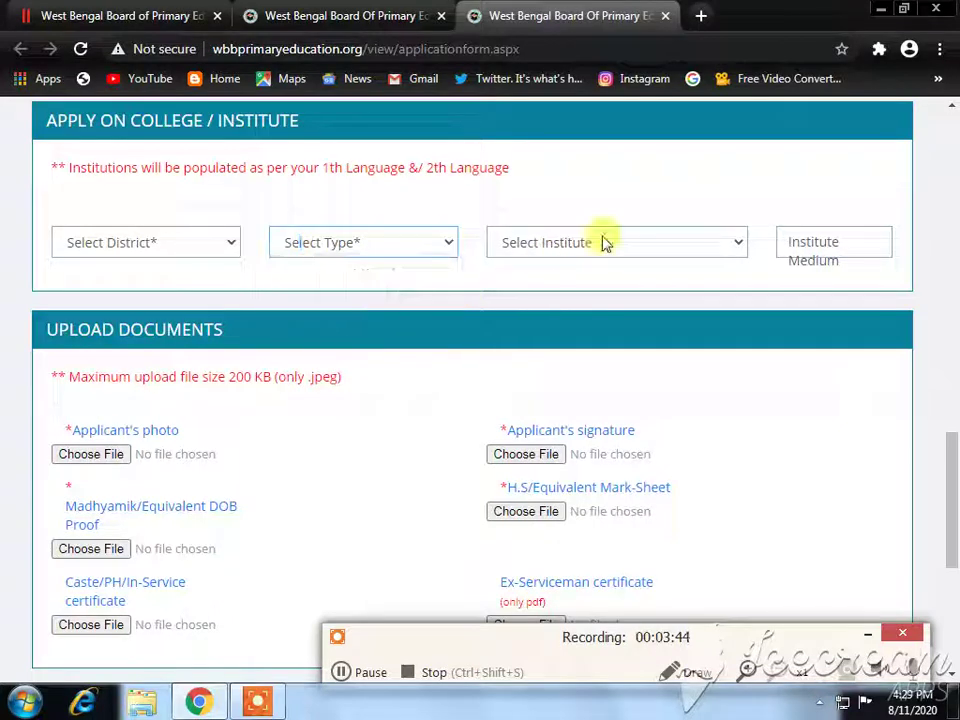
click(602, 242)
click(602, 242)
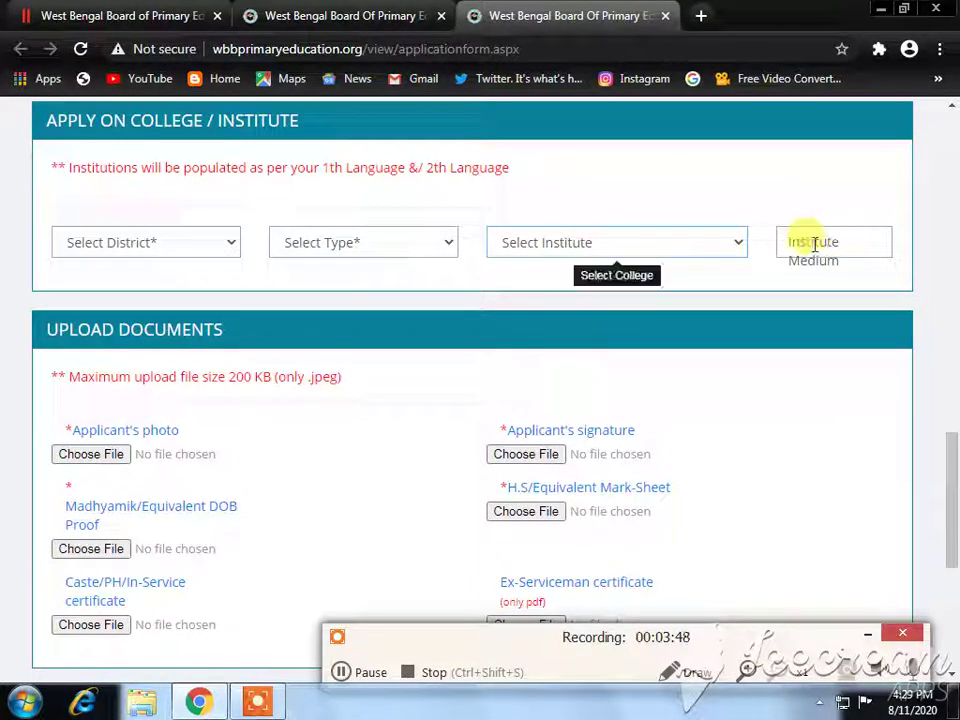
click(815, 255)
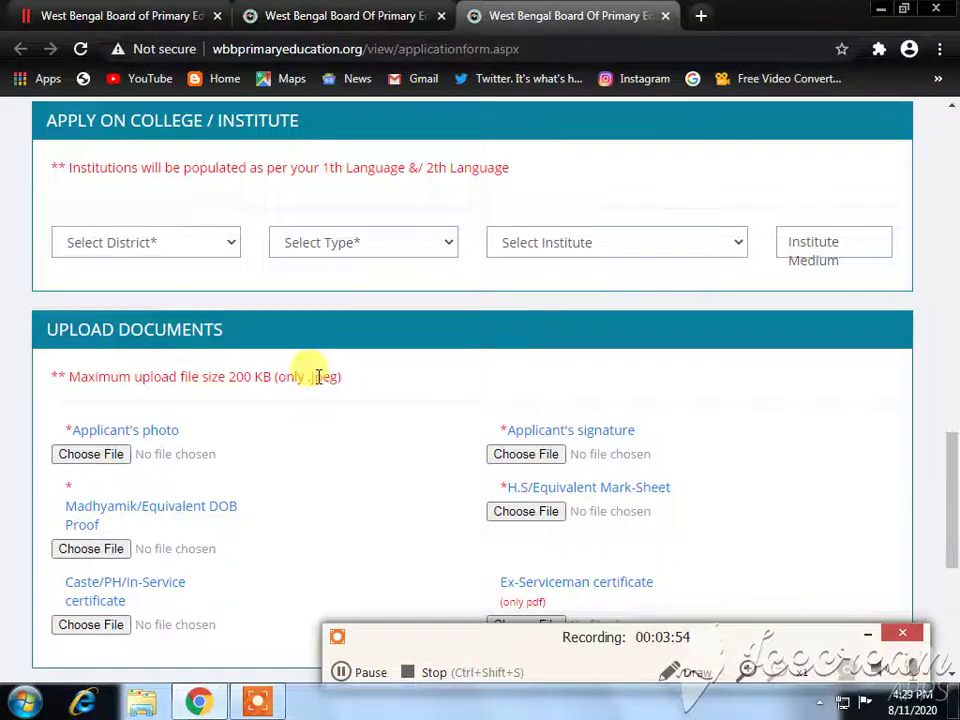
Step: Review the required files in the Upload Documents section and the declaration at the end of the form
scroll(311, 375, down, 2)
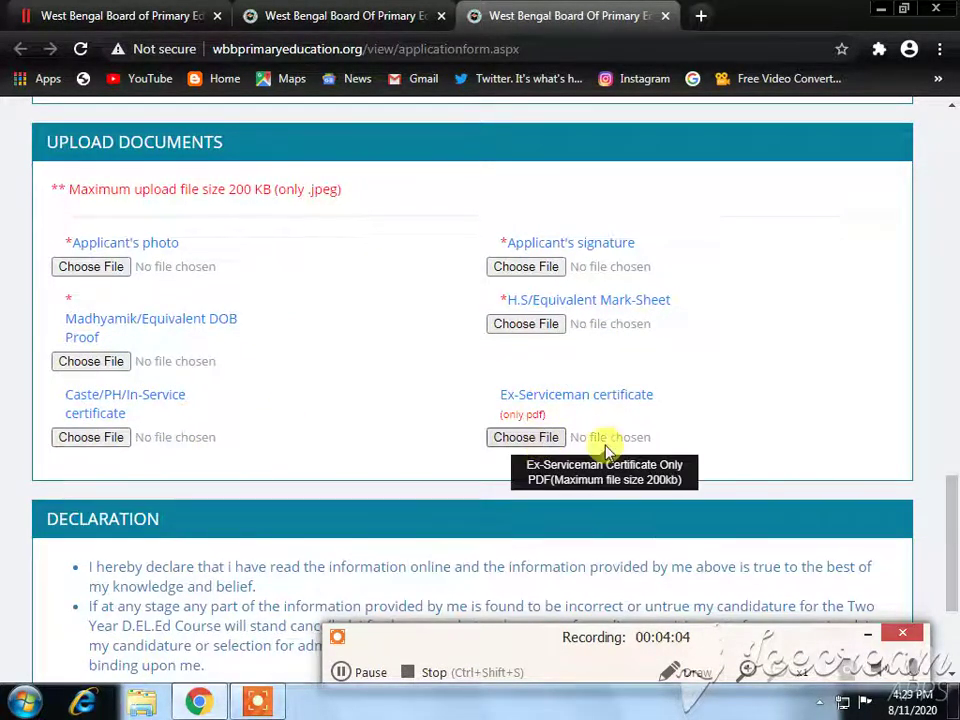
scroll(560, 460, down, 3)
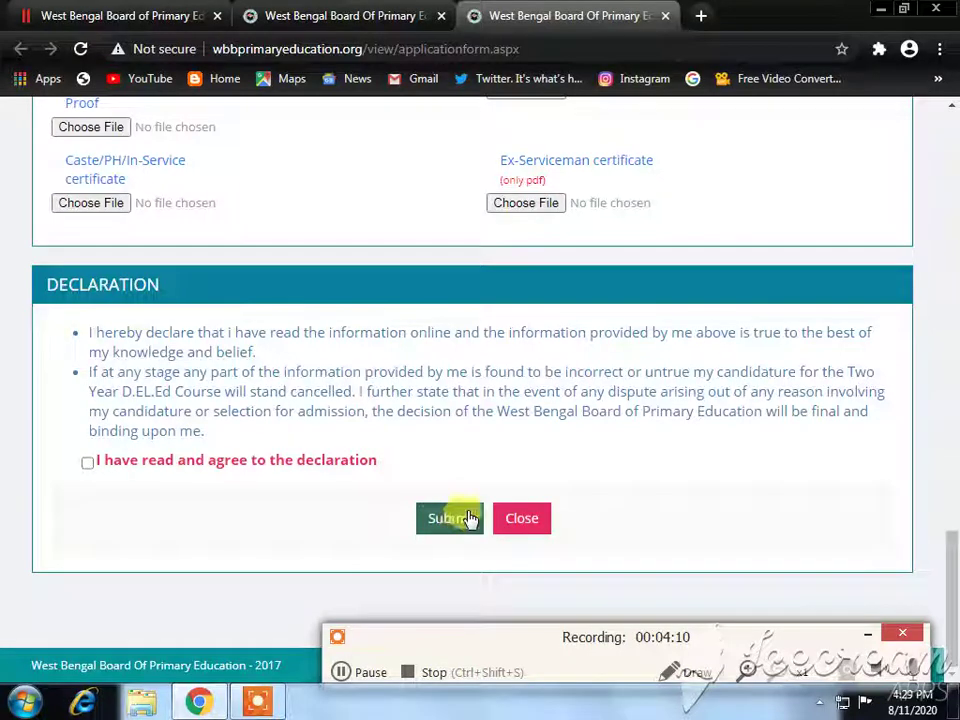
Step: Return to the board's home page and open the Pay Now page
click(364, 16)
scroll(528, 338, up, 3)
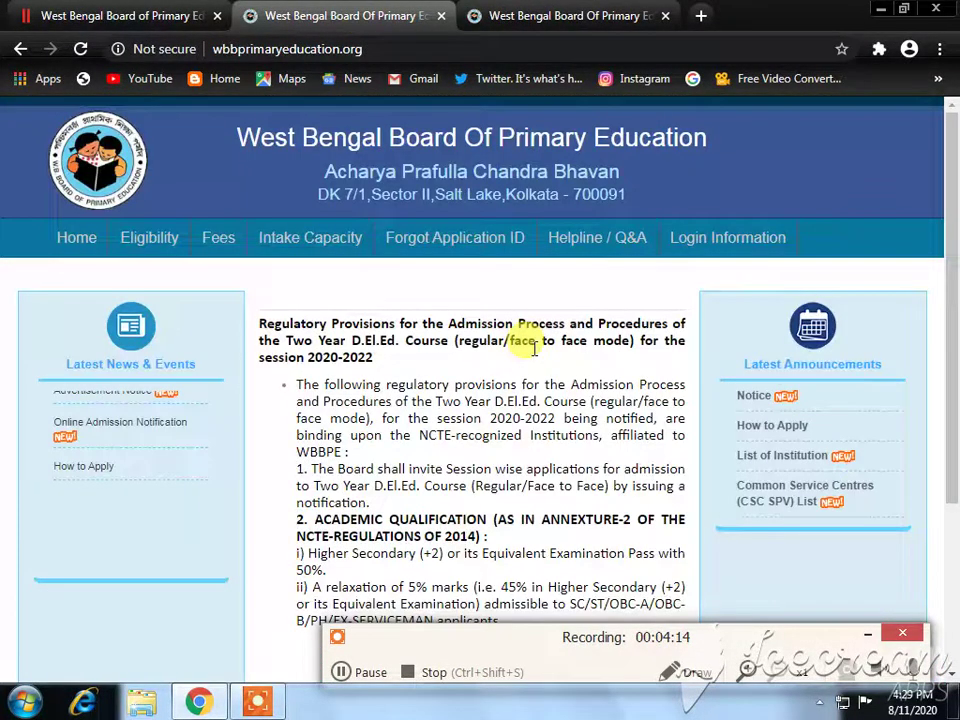
scroll(525, 332, down, 3)
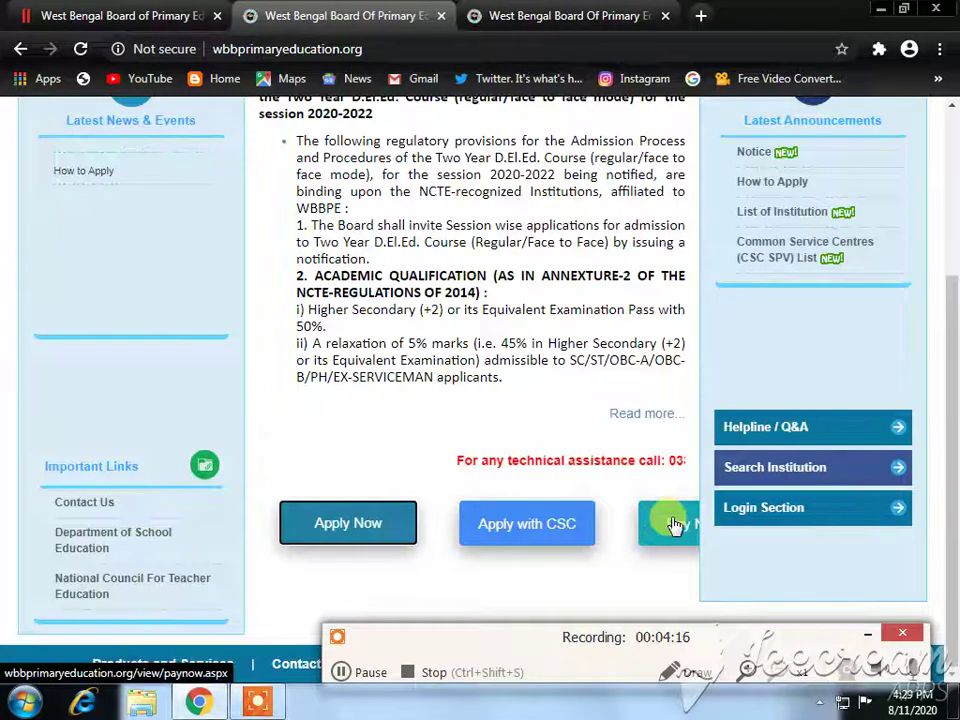
click(675, 525)
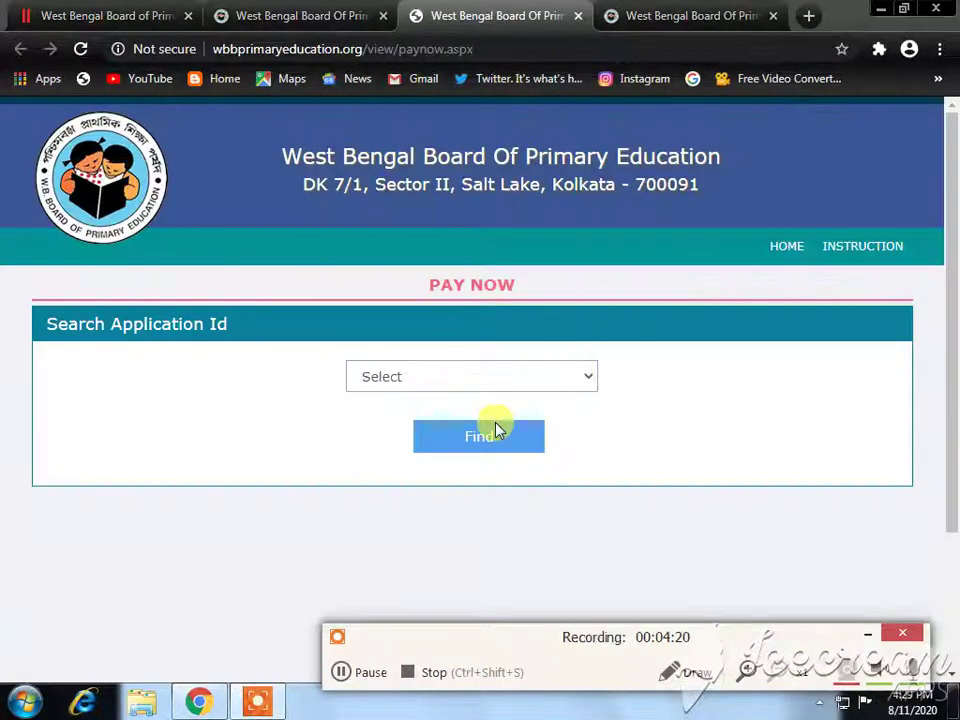
Step: Set the Pay Now search type to Application ID, go to the ID field and run the search
click(338, 673)
click(340, 674)
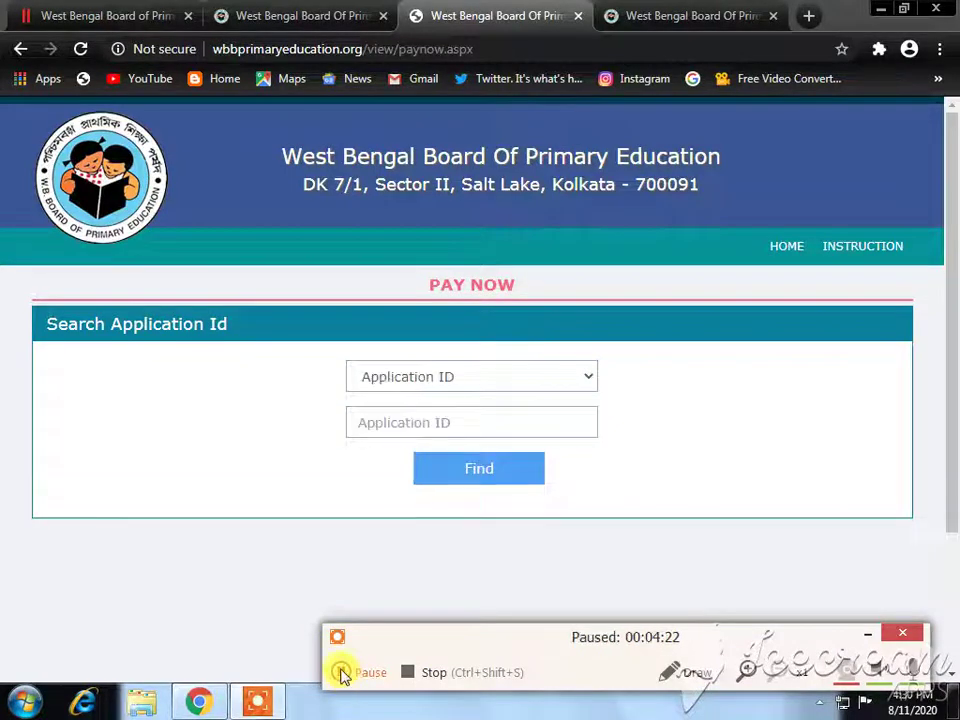
click(566, 383)
click(455, 417)
click(433, 422)
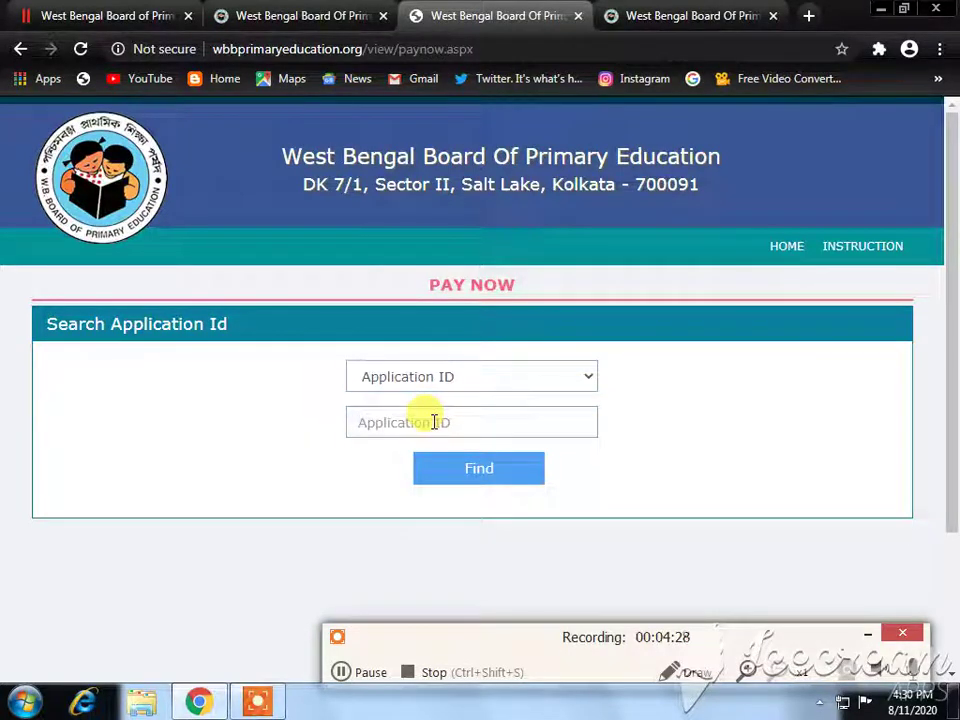
click(480, 470)
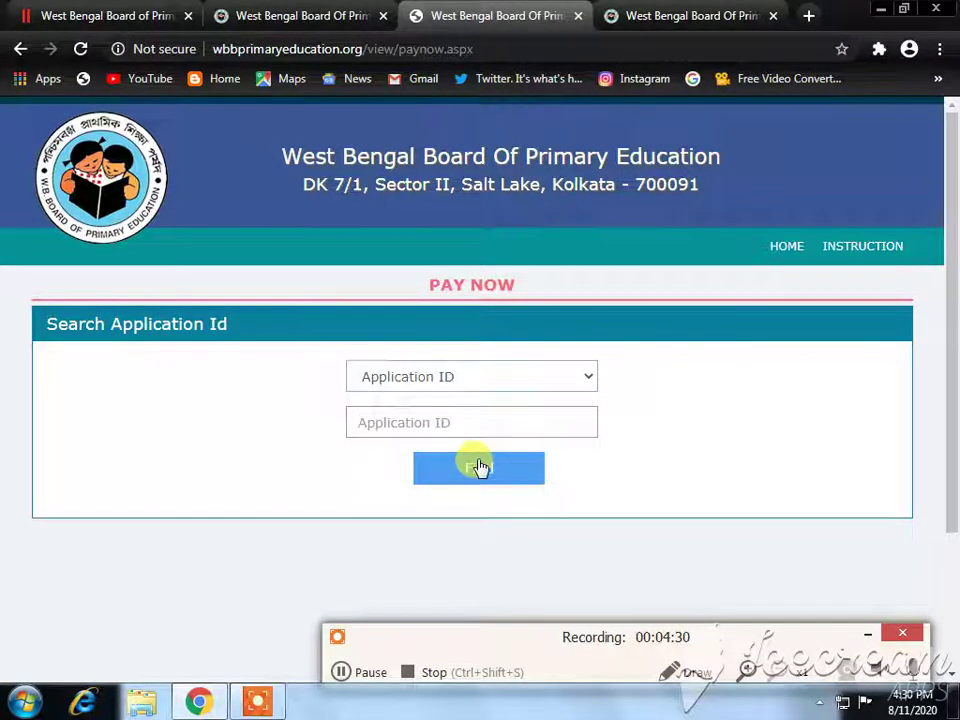